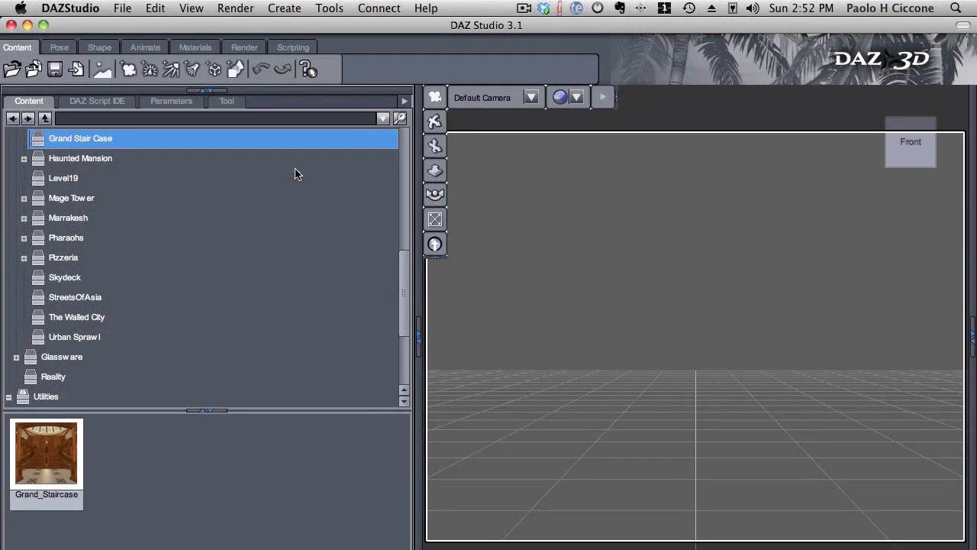
- Load the Grand_Staircase set into the scene and pull the default camera back to see both floors from slightly above
double_click(48, 464)
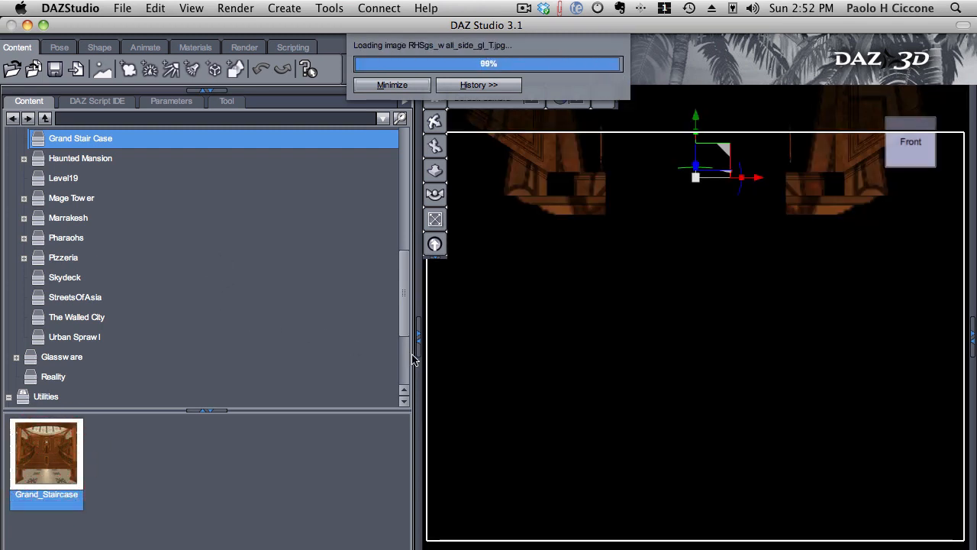
scroll(479, 351, down, 10)
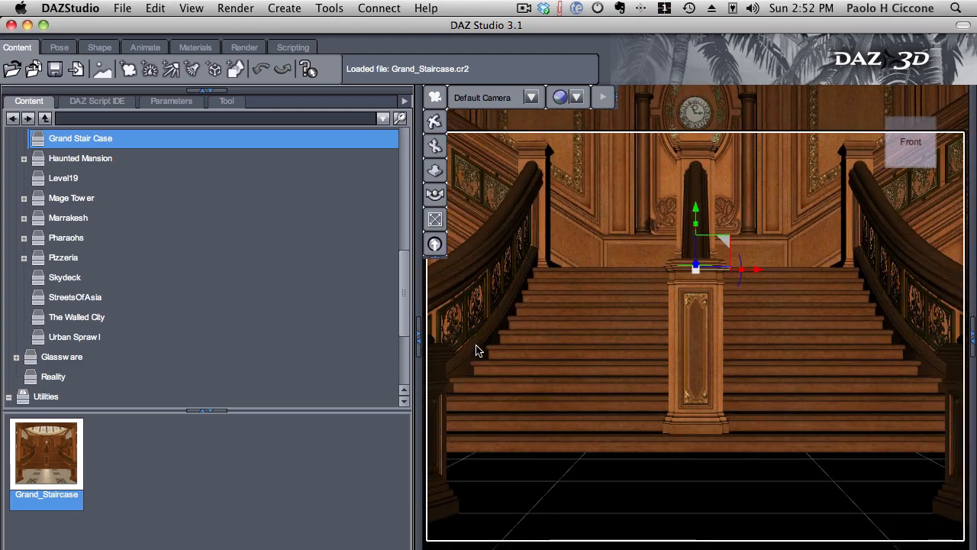
scroll(478, 351, down, 4)
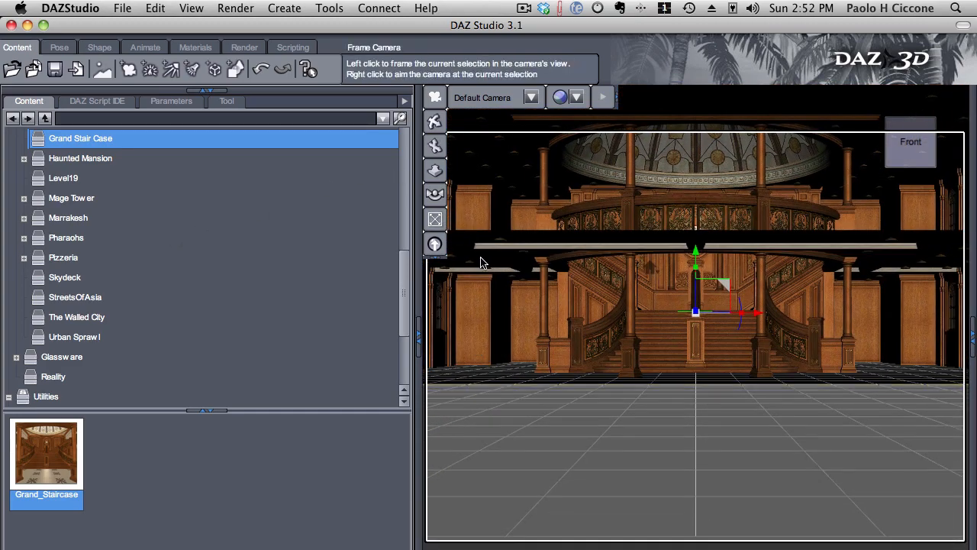
mouse_move(557, 267)
middle_down()
mouse_move(615, 395)
mouse_move(774, 426)
mouse_move(733, 395)
mouse_move(588, 389)
mouse_move(534, 371)
middle_up()
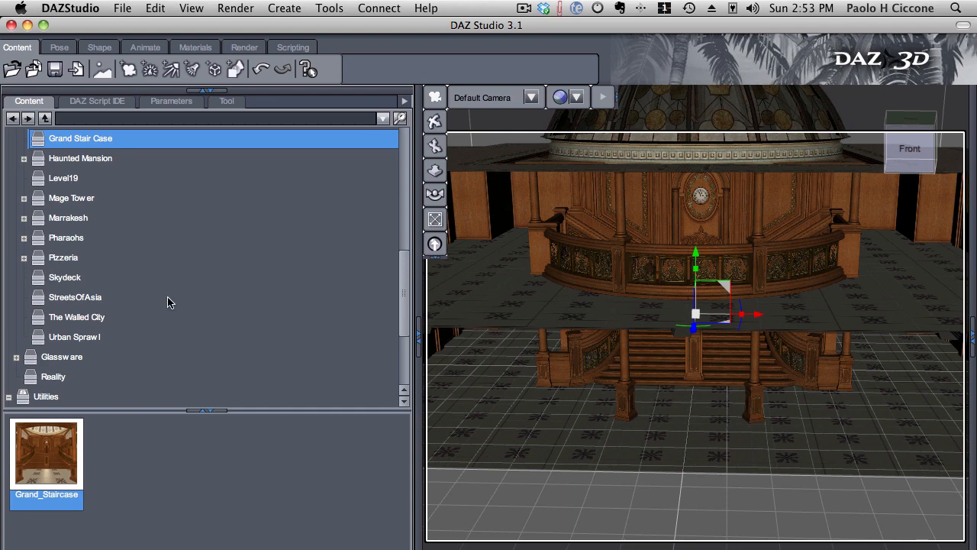
- Enlarge the viewport and move the default camera in on the upper floor's curved balcony and the clock wall
click(419, 342)
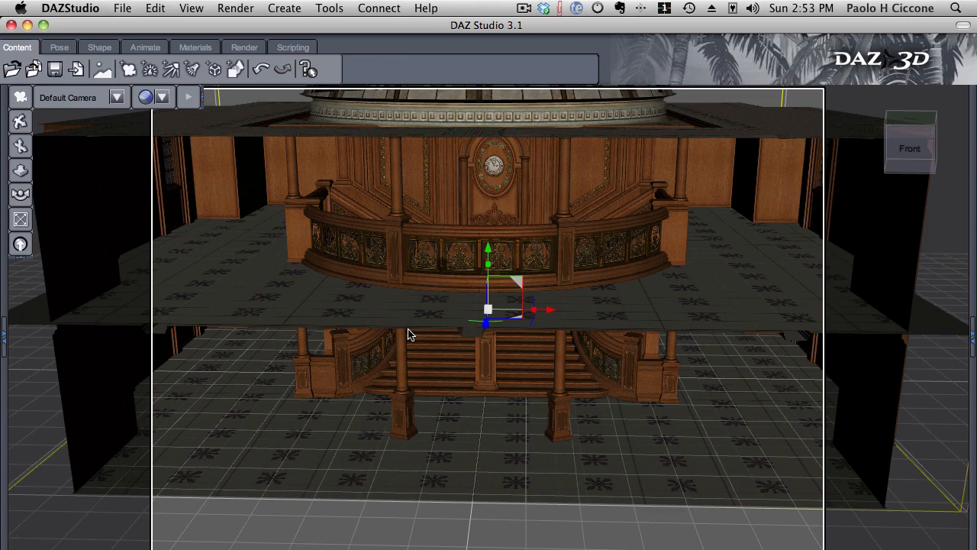
scroll(409, 334, down, 1)
scroll(408, 334, up, 10)
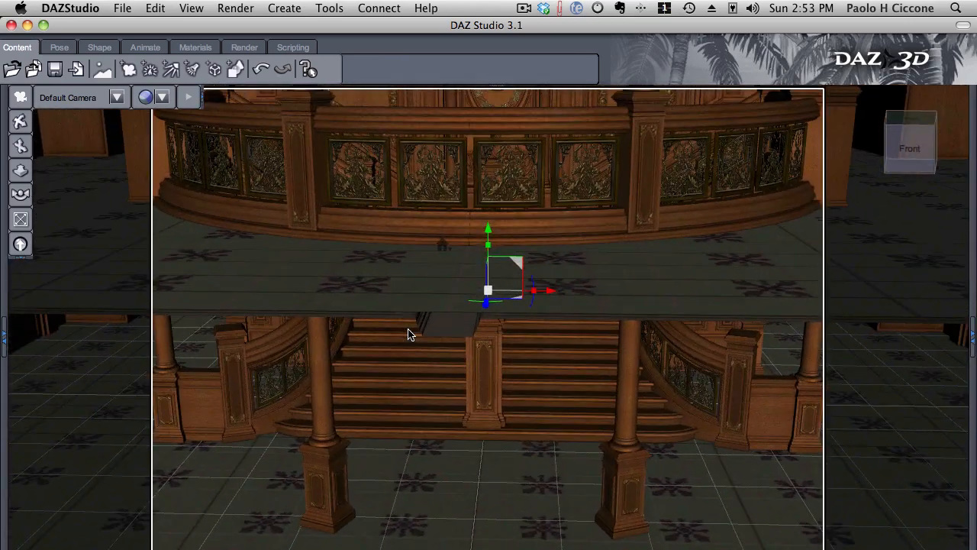
middle_drag(245, 203, 535, 535)
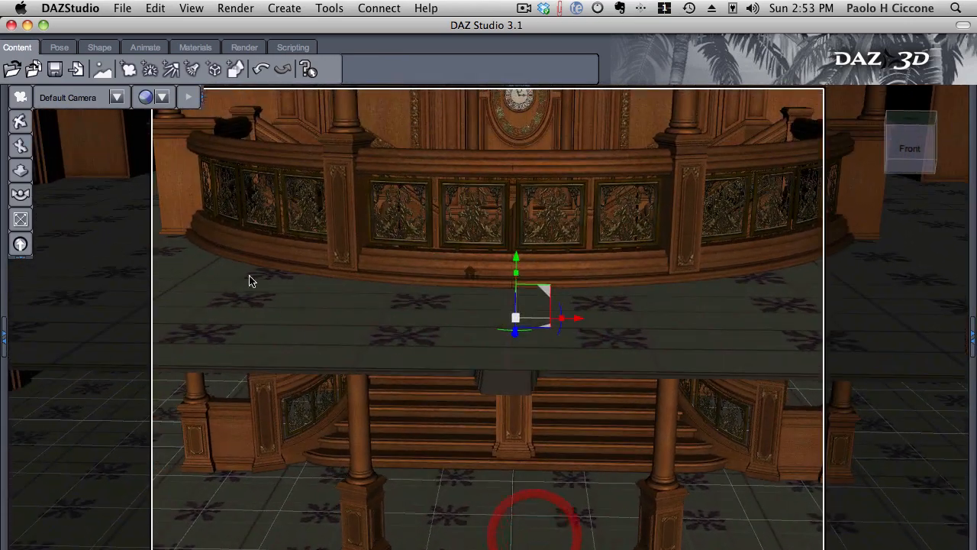
middle_drag(248, 281, 395, 349)
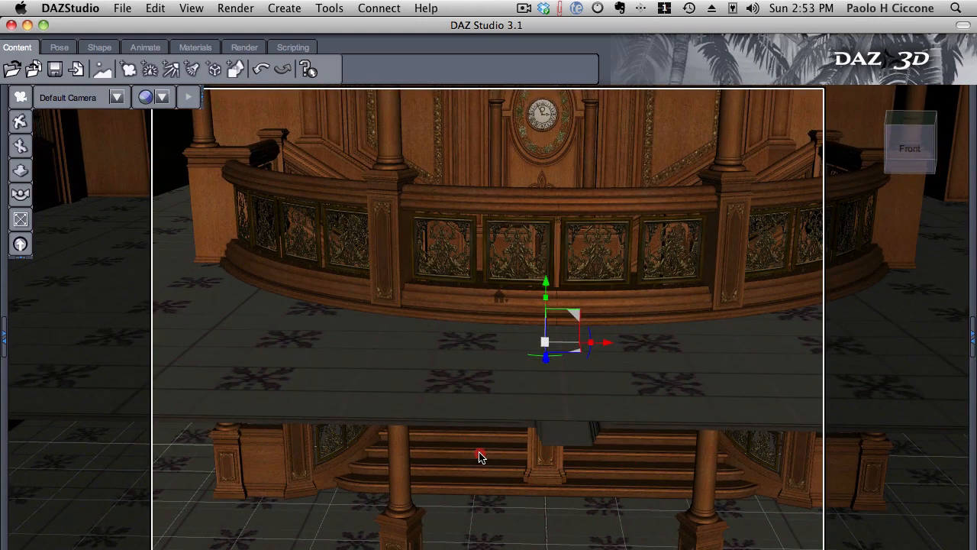
middle_drag(480, 453, 496, 462)
middle_drag(245, 225, 510, 484)
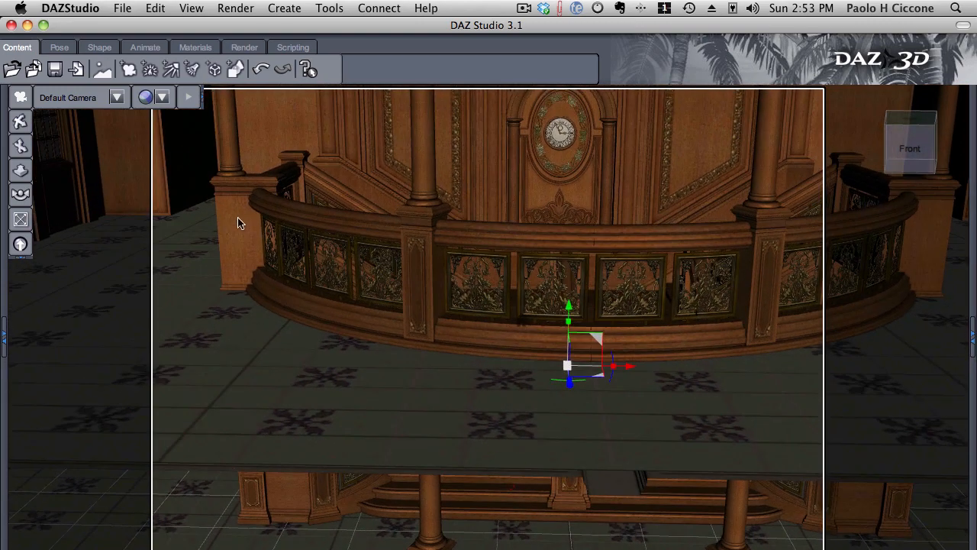
mouse_move(242, 225)
mouse_down()
mouse_move(349, 373)
mouse_move(442, 436)
mouse_up()
drag(17, 142, 522, 470)
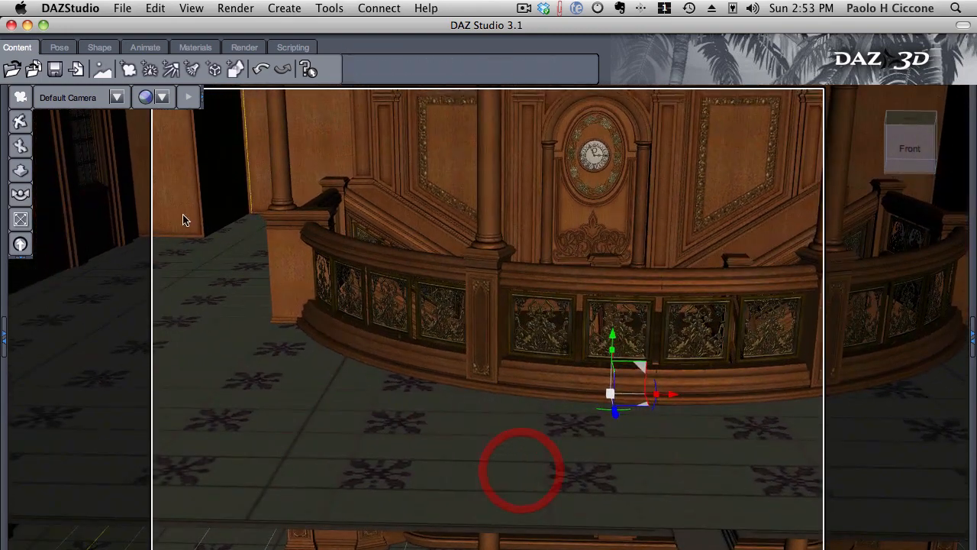
drag(18, 157, 147, 334)
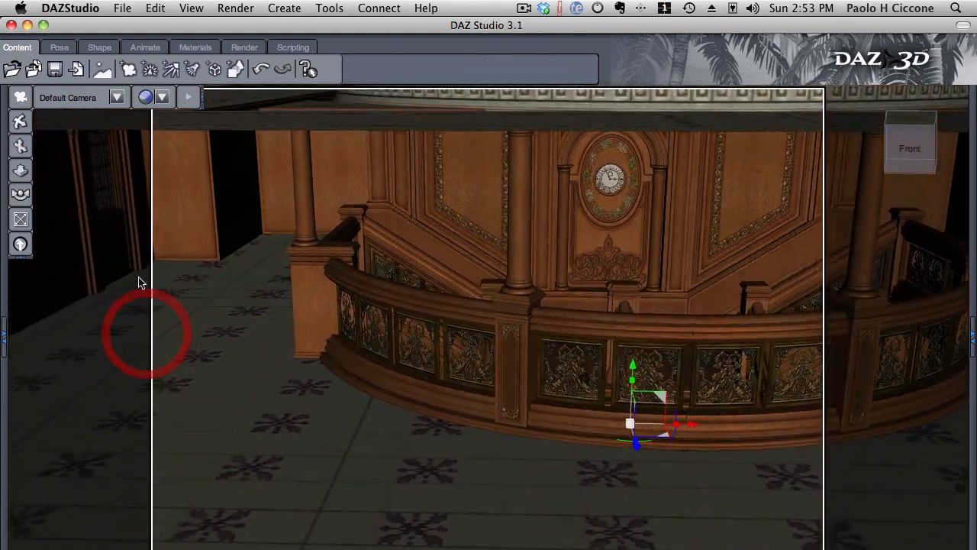
- Orbit the default camera closer to the balcony railing until it looks down across the landing toward the side flight of stairs
mouse_move(20, 122)
mouse_down()
mouse_move(41, 135)
mouse_move(119, 138)
mouse_up()
scroll(489, 317, up, 5)
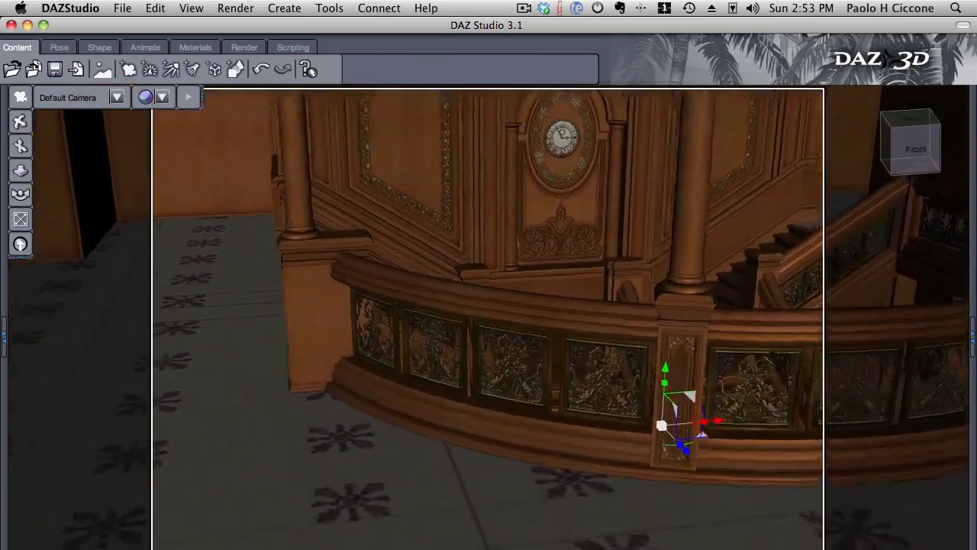
scroll(489, 317, up, 5)
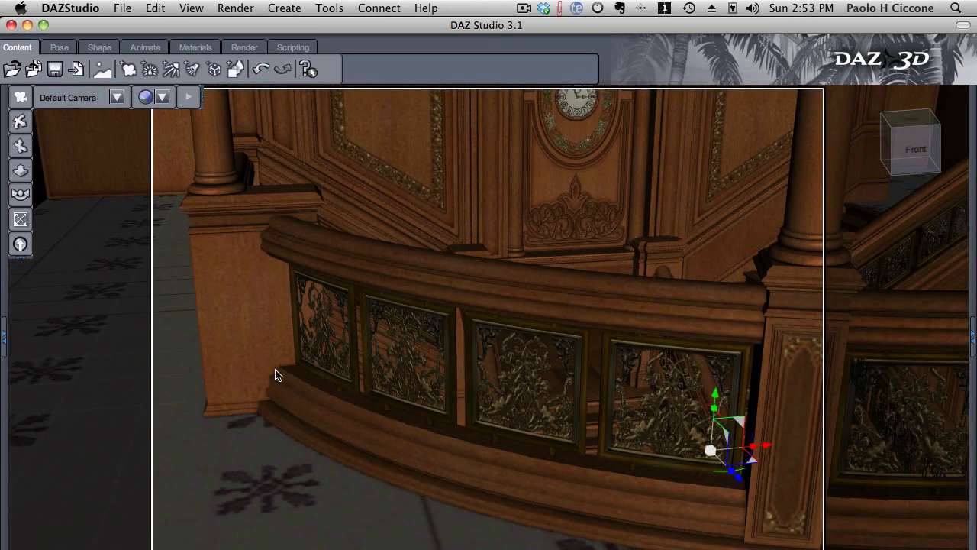
middle_drag(278, 372, 229, 404)
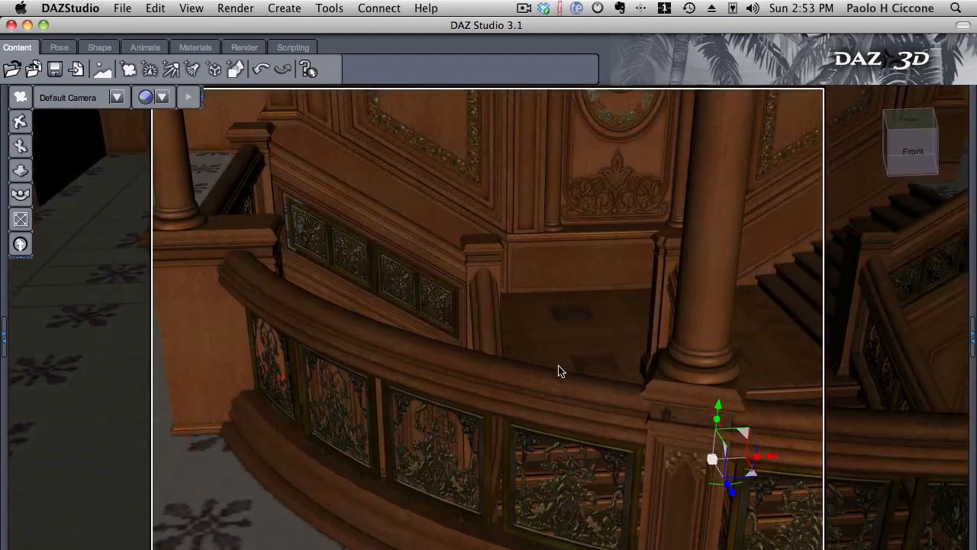
middle_drag(560, 371, 280, 336)
middle_drag(374, 401, 557, 401)
middle_drag(530, 362, 11, 332)
middle_drag(539, 291, 464, 307)
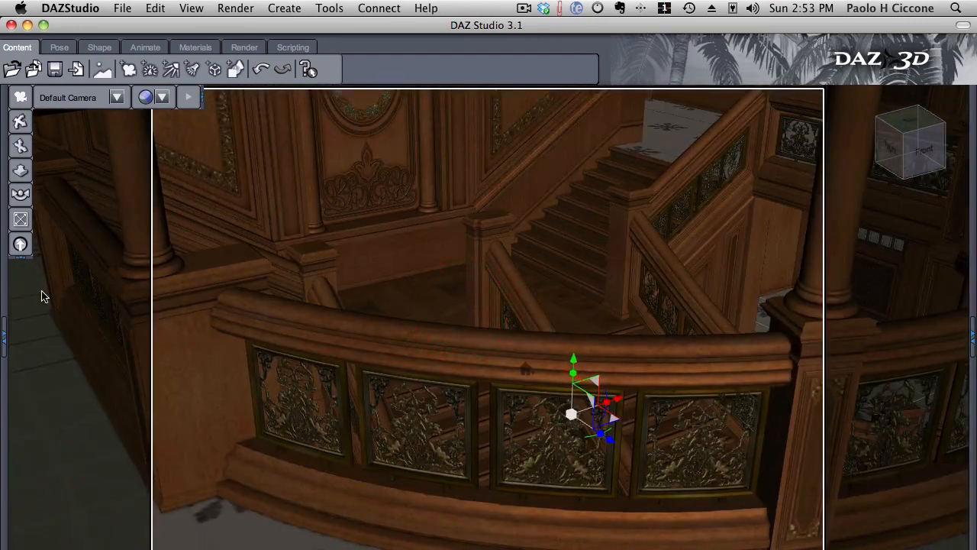
- Select the Default Camera in the scene and set its focal length to 15 mm
click(5, 329)
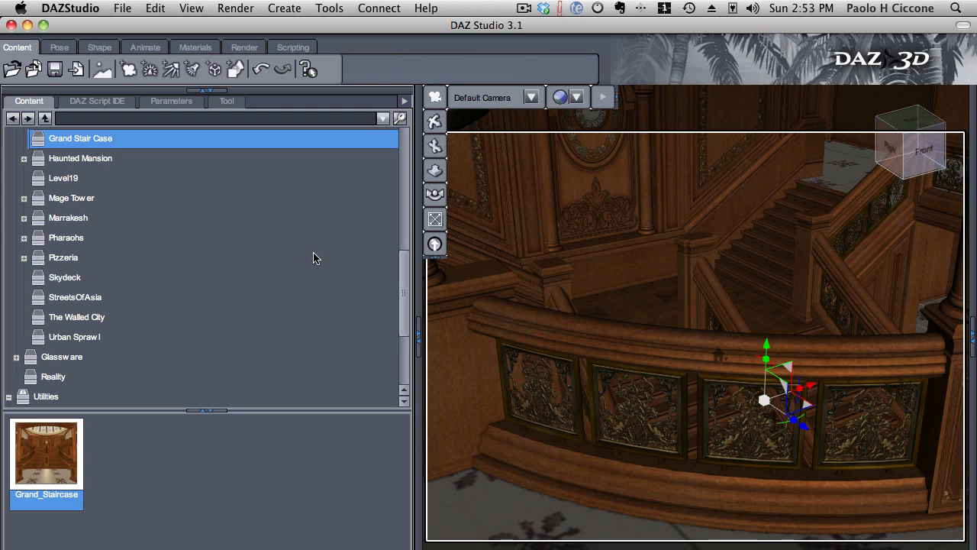
click(971, 337)
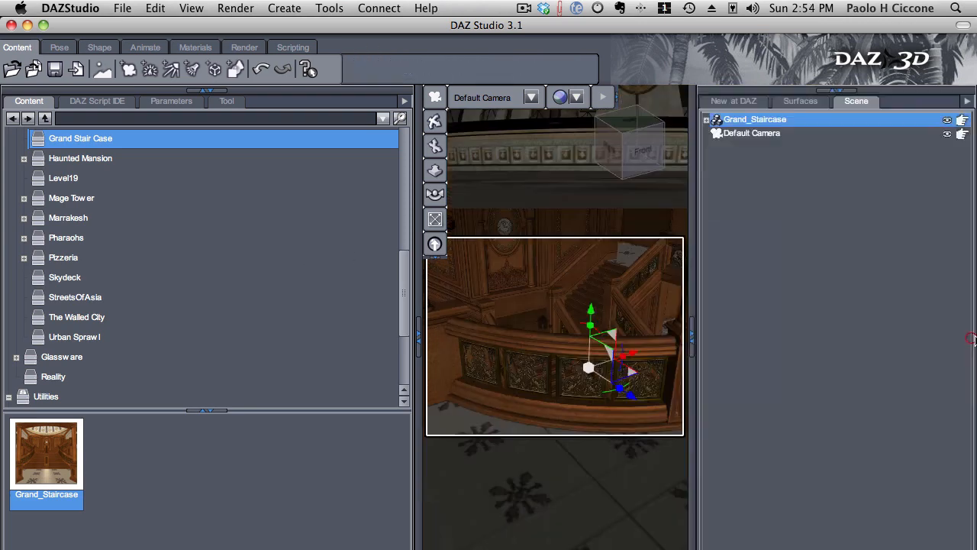
click(753, 135)
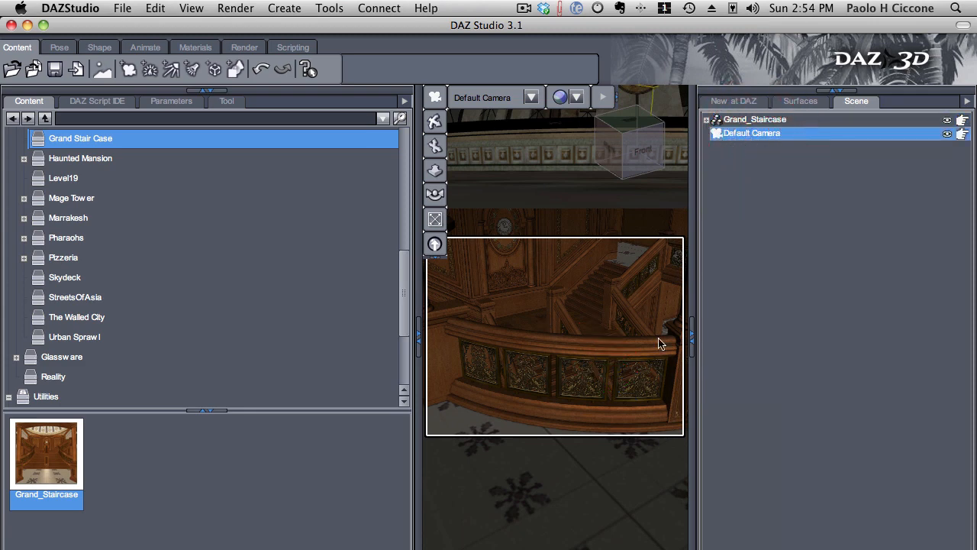
click(691, 340)
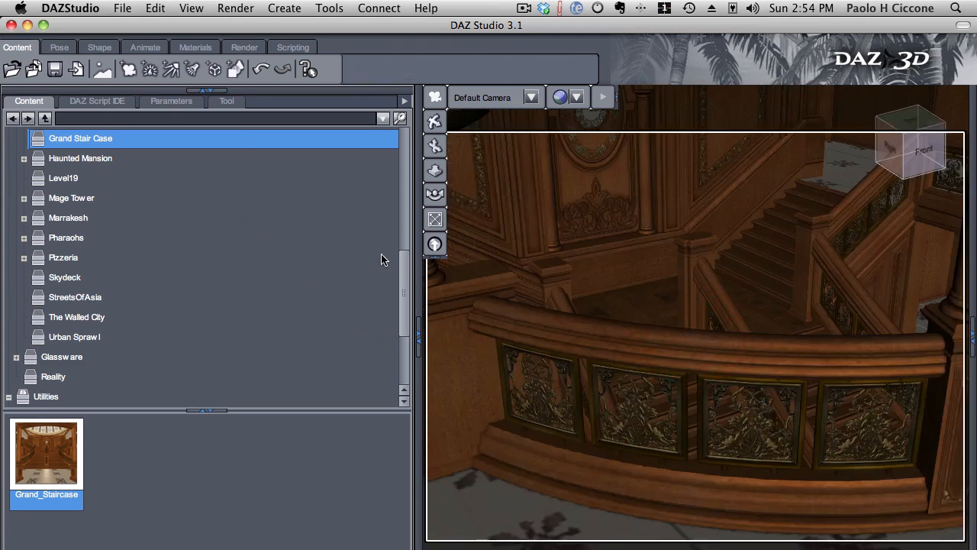
drag(419, 259, 207, 254)
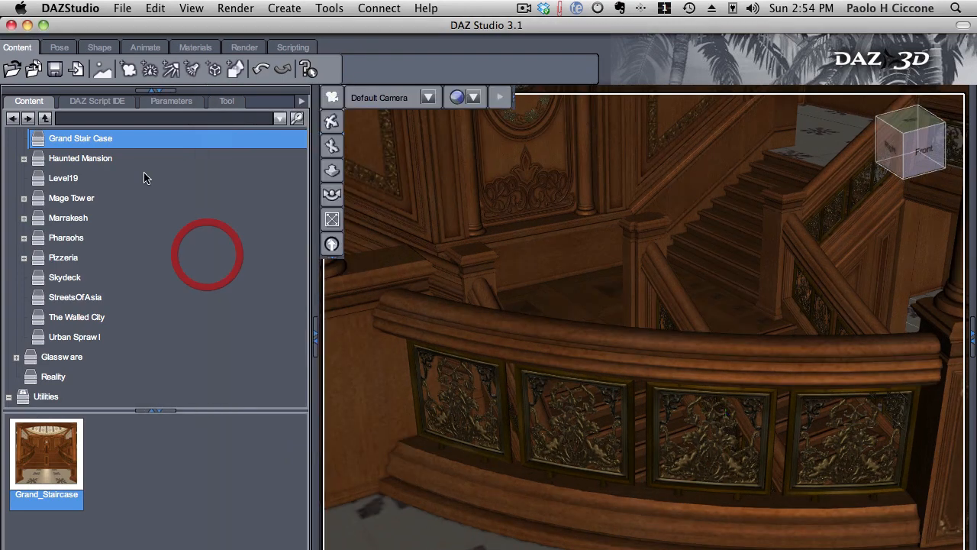
click(171, 101)
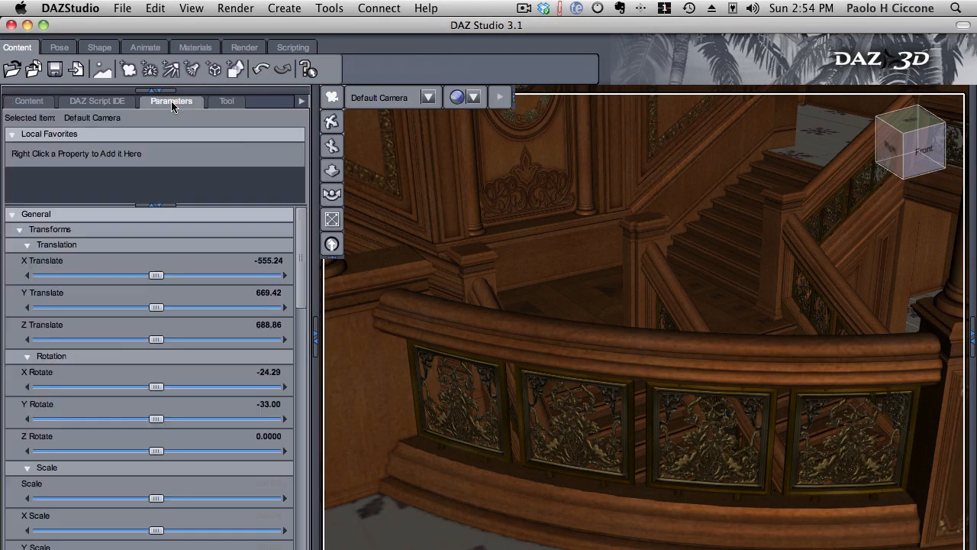
mouse_move(301, 262)
mouse_down()
mouse_move(280, 366)
mouse_move(285, 402)
mouse_up()
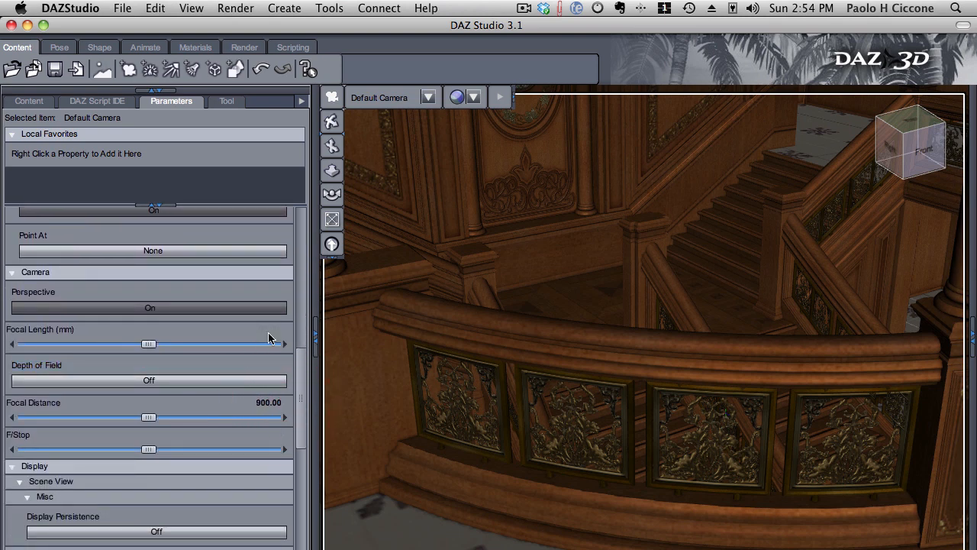
click(267, 329)
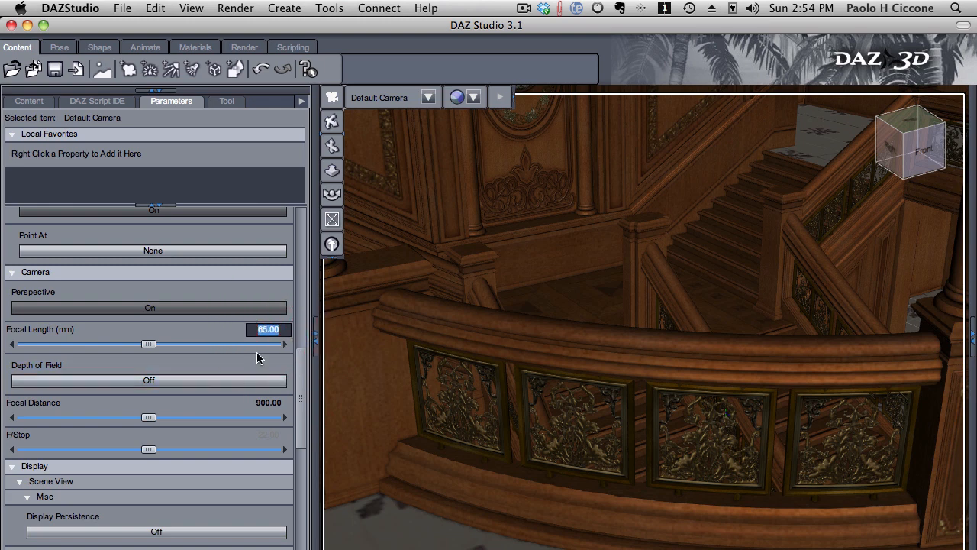
text(15)
key(Return)
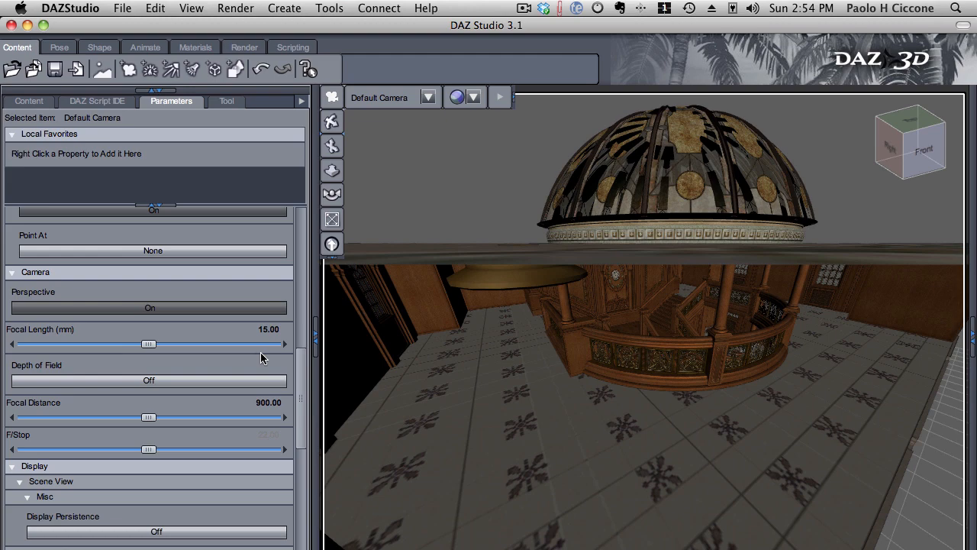
- Move the wide-angle camera in over the balcony railing to frame the stairs, the clock wall and the dome
scroll(701, 416, up, 10)
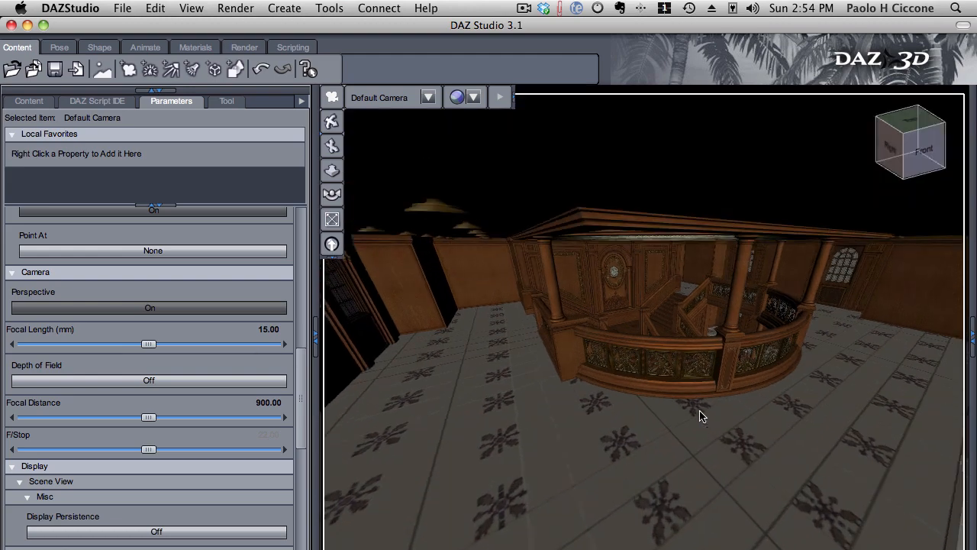
scroll(701, 416, up, 1)
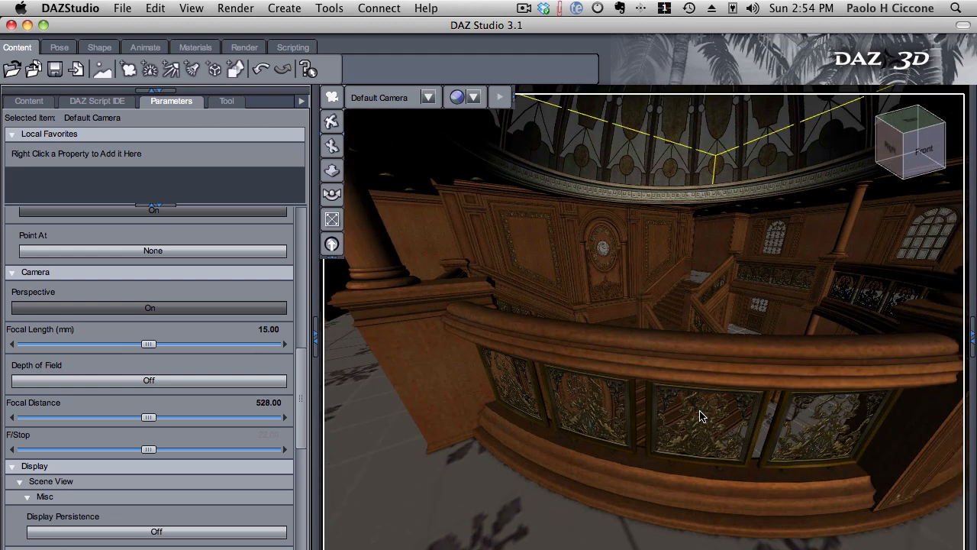
drag(584, 354, 181, 532)
middle_drag(583, 361, 528, 493)
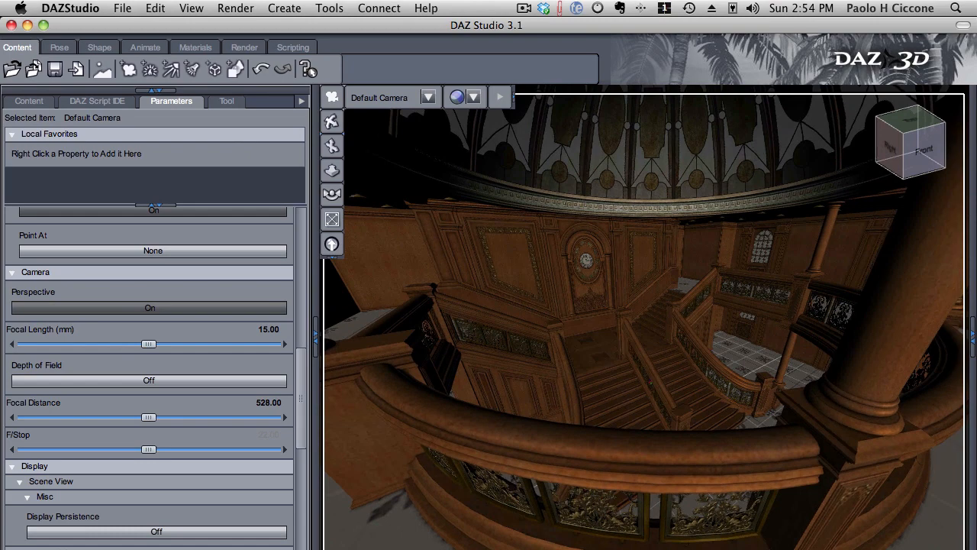
middle_drag(527, 546, 536, 549)
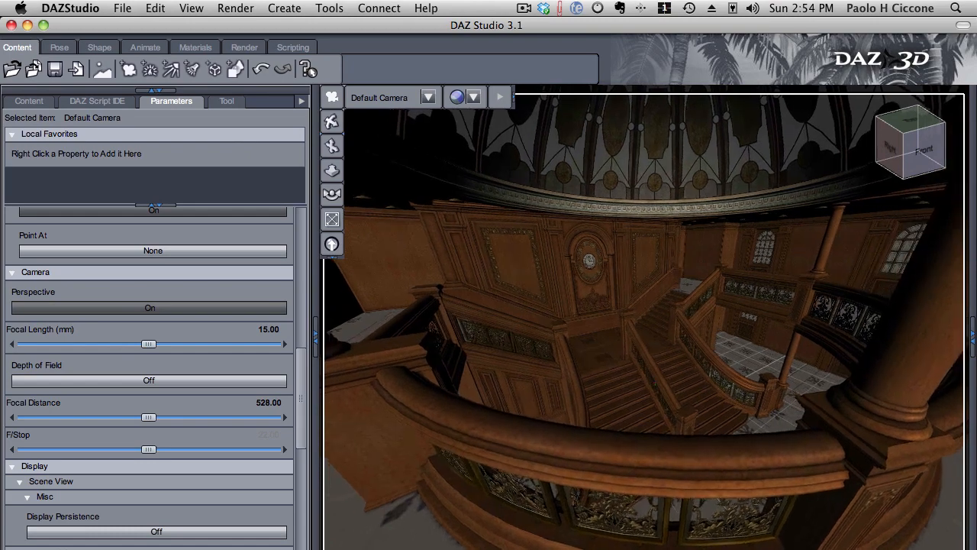
middle_drag(507, 396, 530, 388)
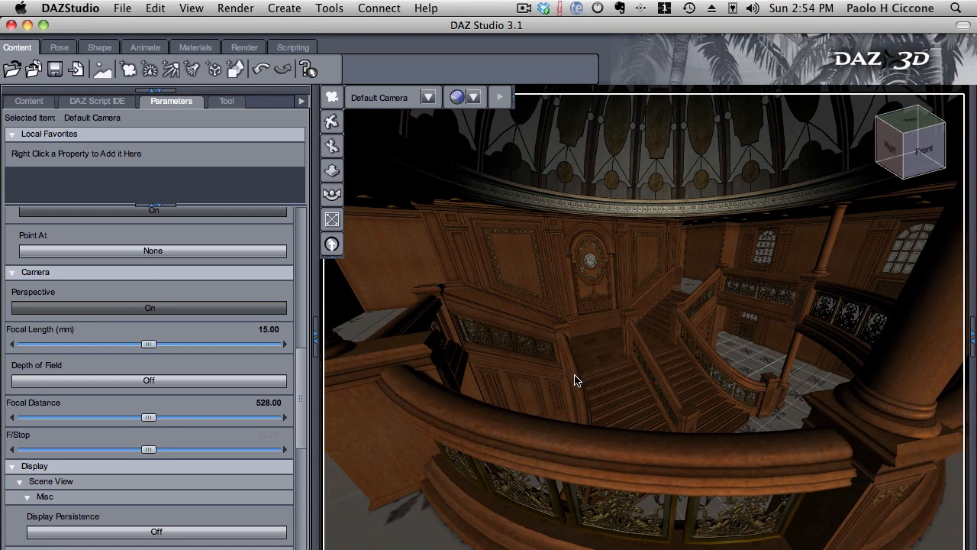
- Switch the viewport to Perspective View and pull back to show the whole staircase set with the camera
click(431, 99)
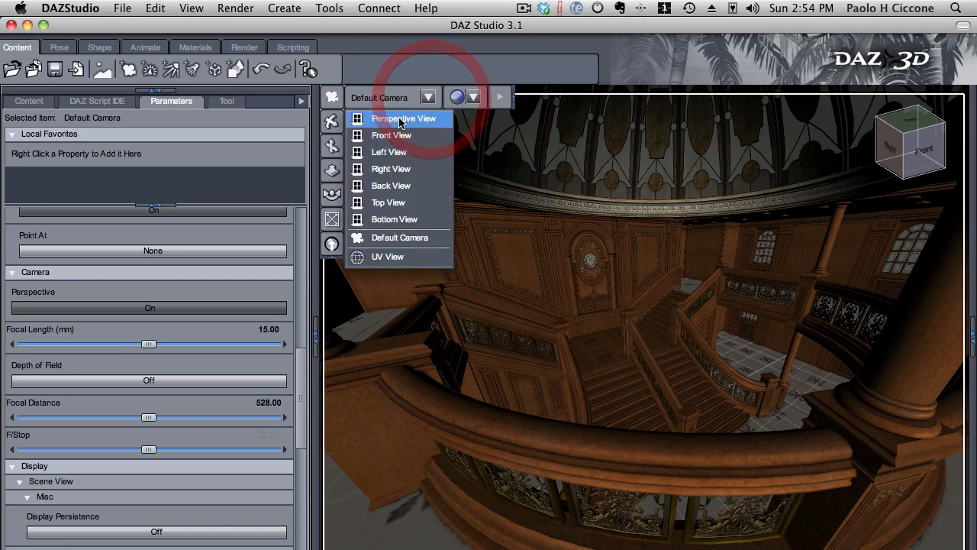
click(404, 120)
scroll(459, 104, down, 10)
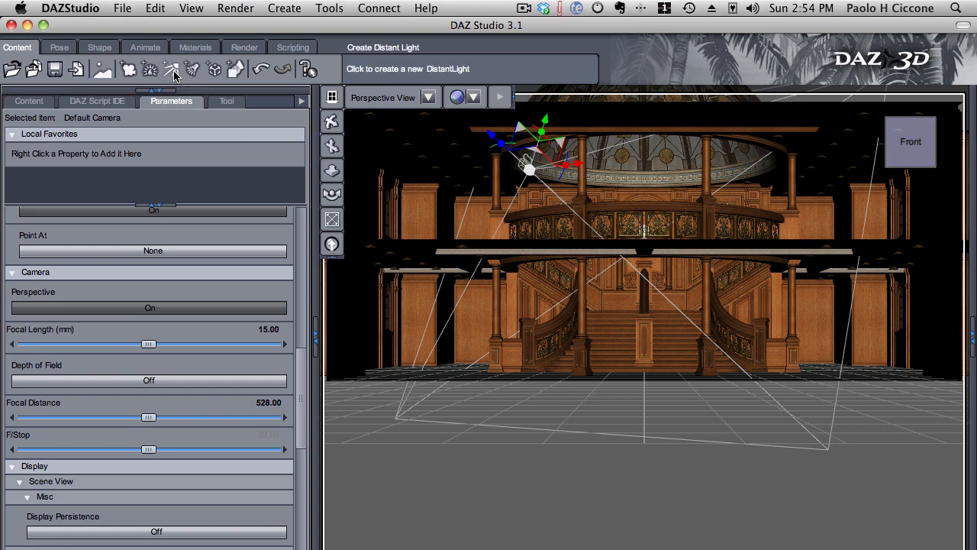
- Create a distant light named Sun with the default settings
click(174, 74)
drag(478, 321, 420, 322)
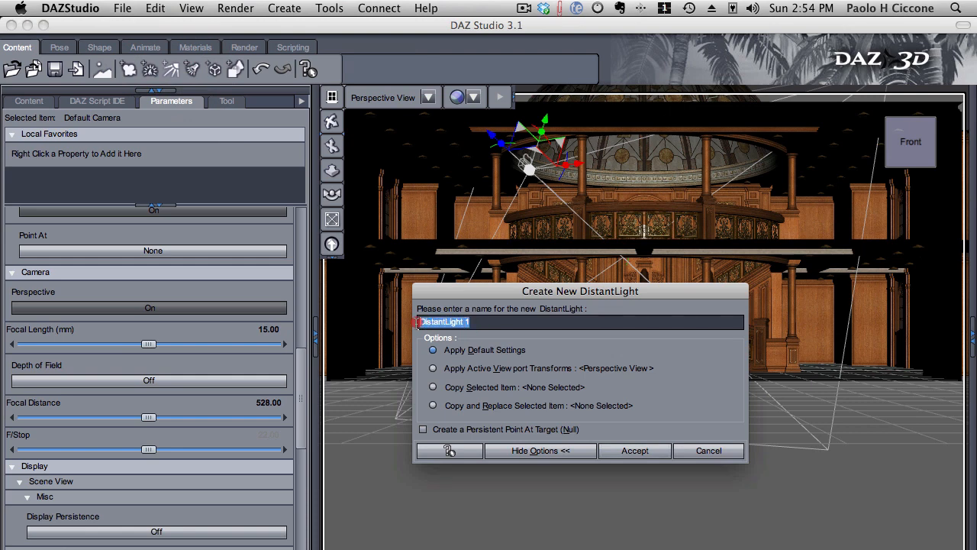
text(Sun)
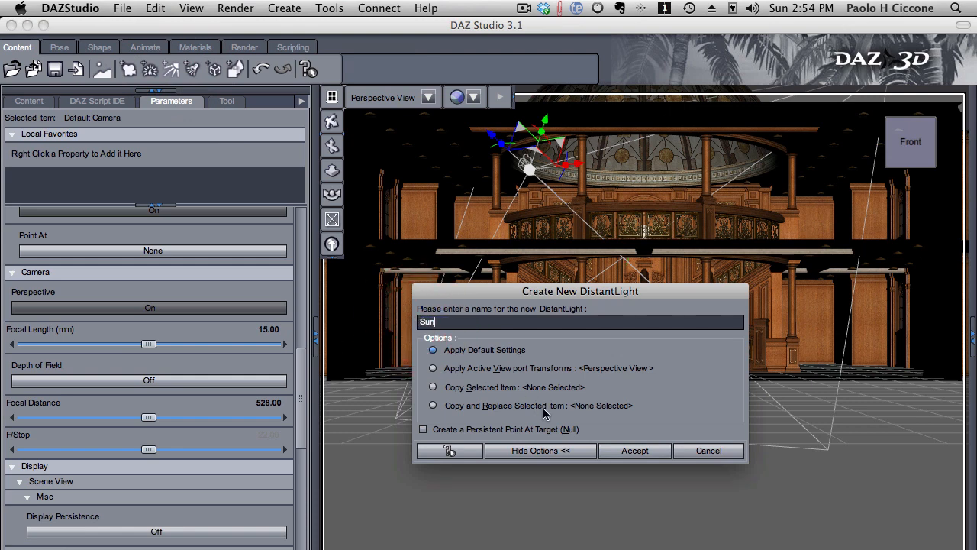
click(631, 452)
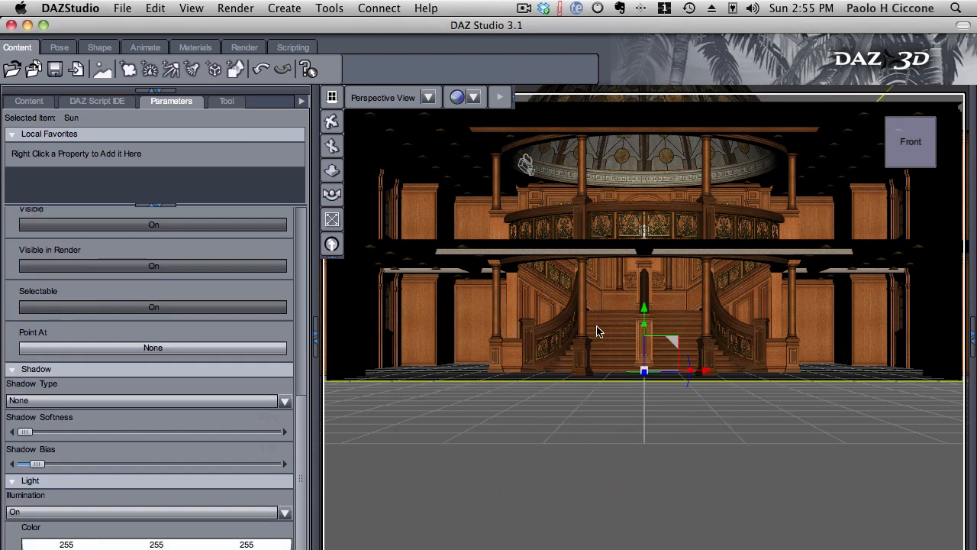
- Look through the Sun light and orbit it so it aims steeply down onto the dome from the front at an angle
click(428, 99)
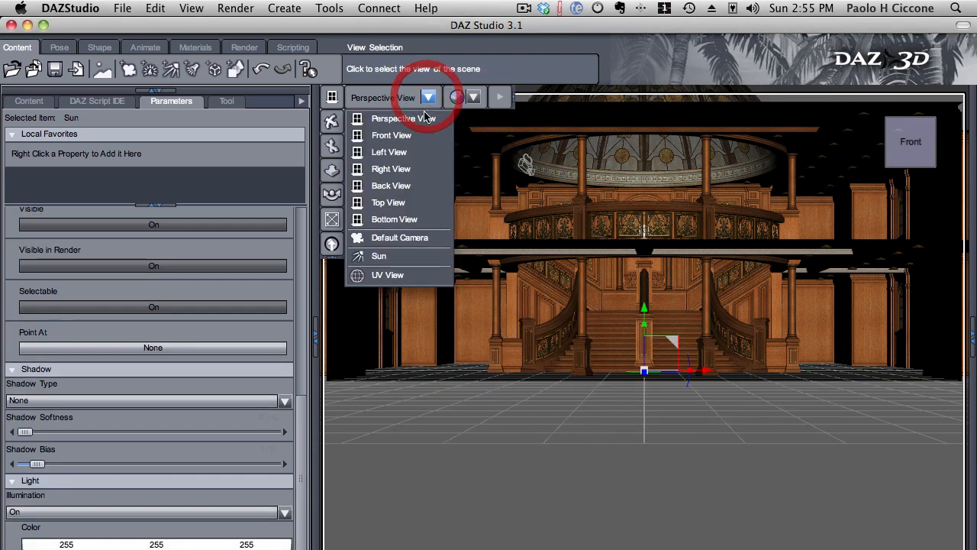
click(399, 260)
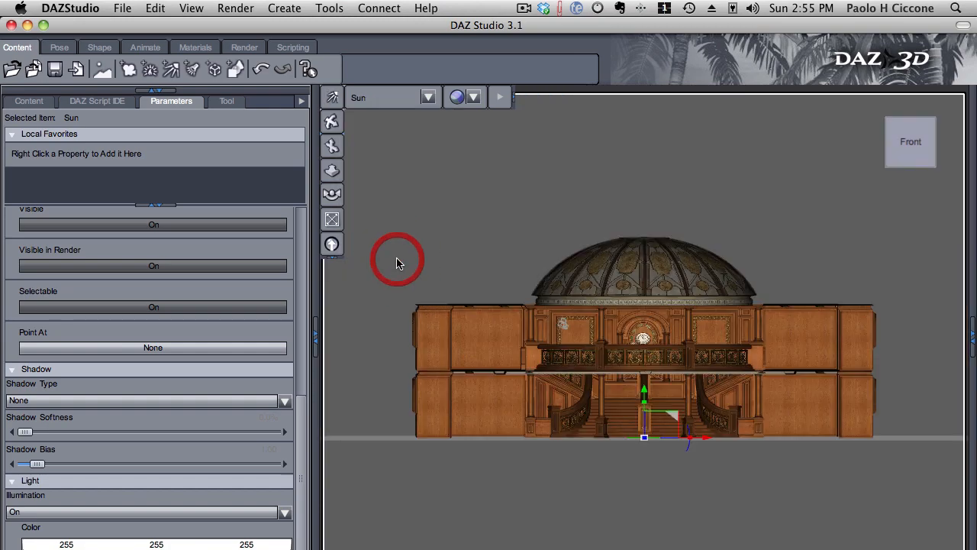
drag(465, 265, 459, 472)
drag(531, 261, 492, 310)
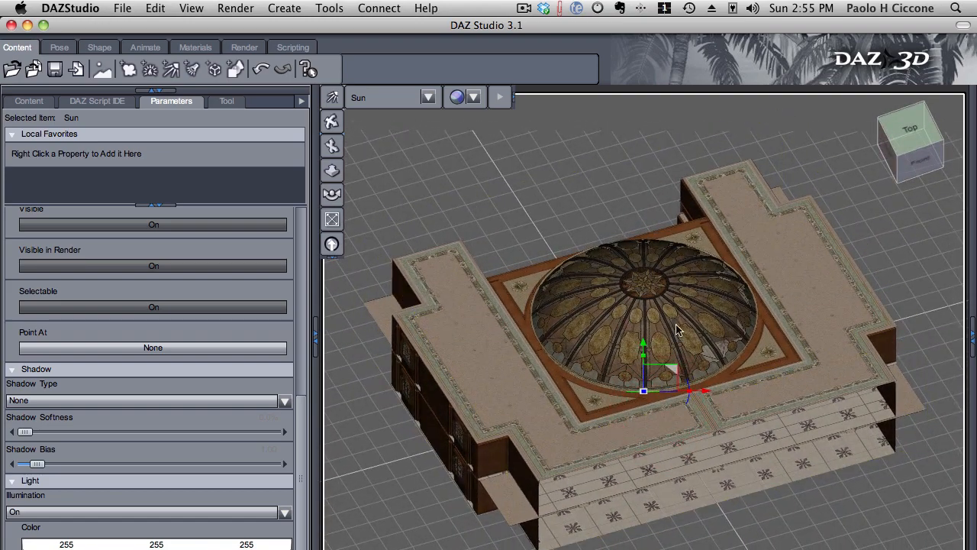
drag(484, 347, 464, 345)
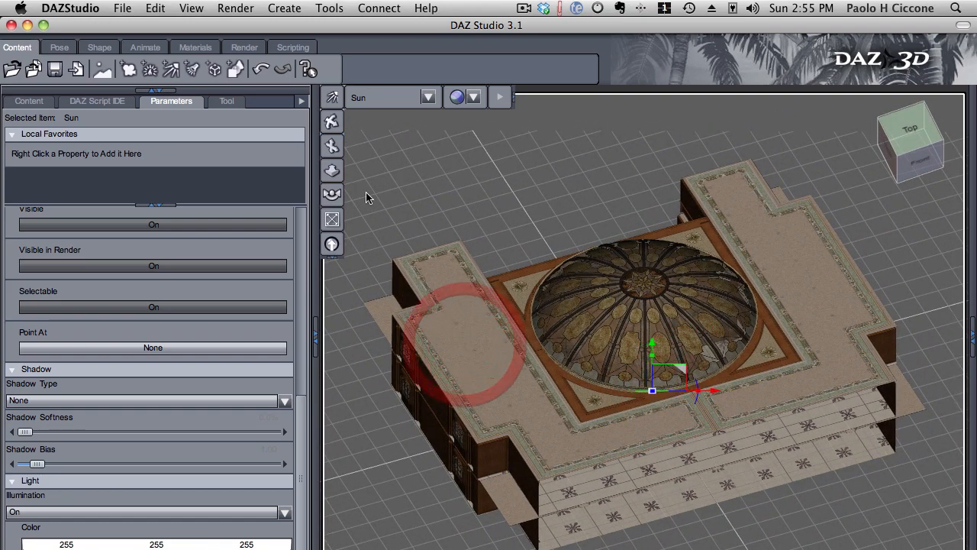
mouse_move(622, 351)
mouse_down()
mouse_move(639, 350)
mouse_move(606, 403)
mouse_up()
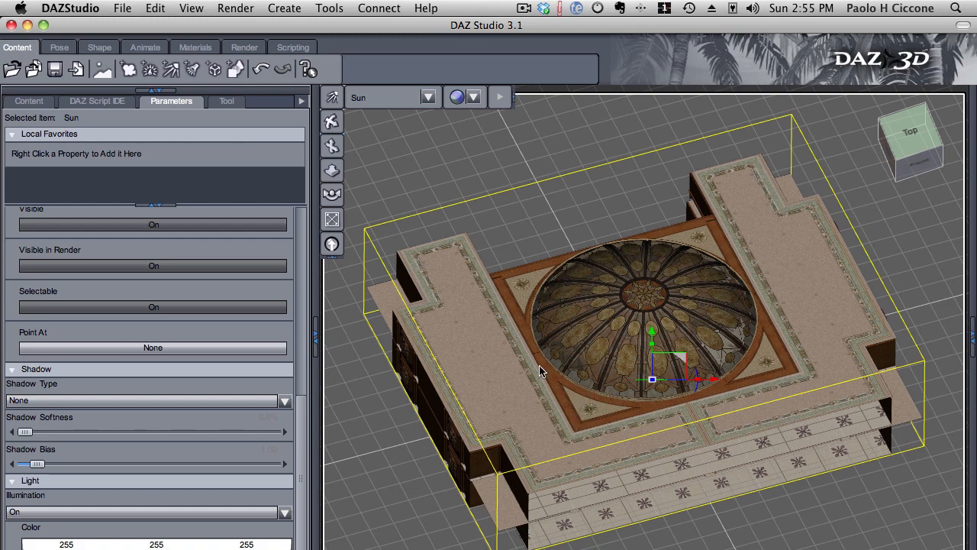
- Return the viewport to the Default Camera and turn on Preview Lights to show the Sun's effect
click(385, 98)
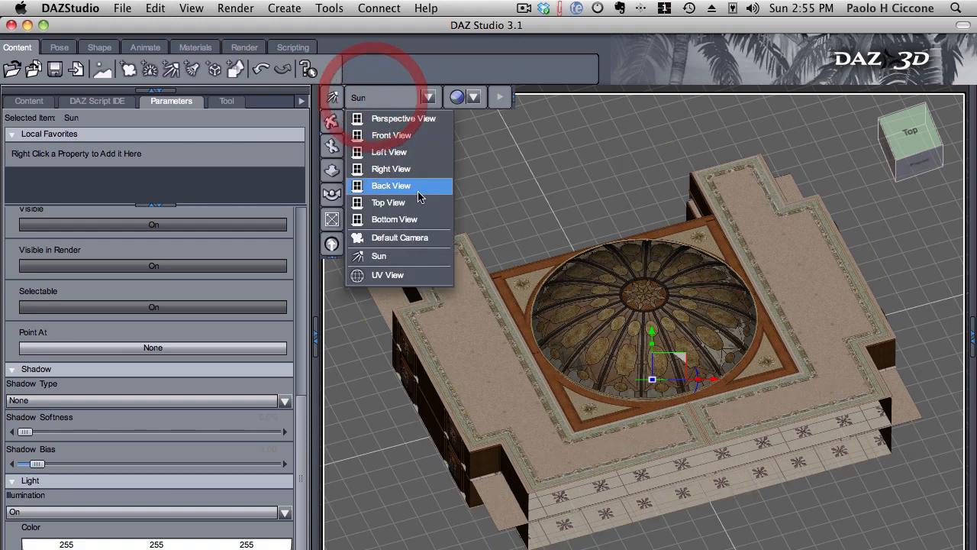
click(402, 239)
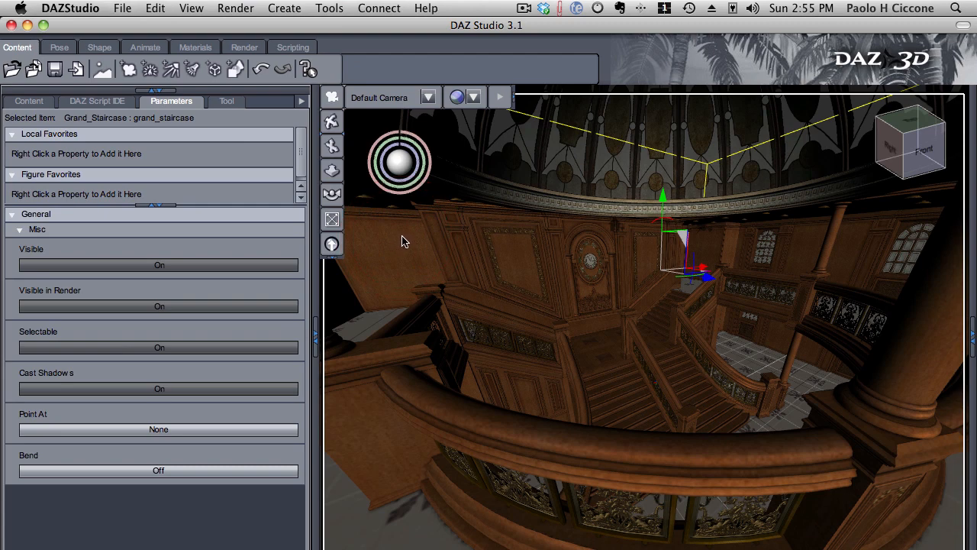
key(super+l)
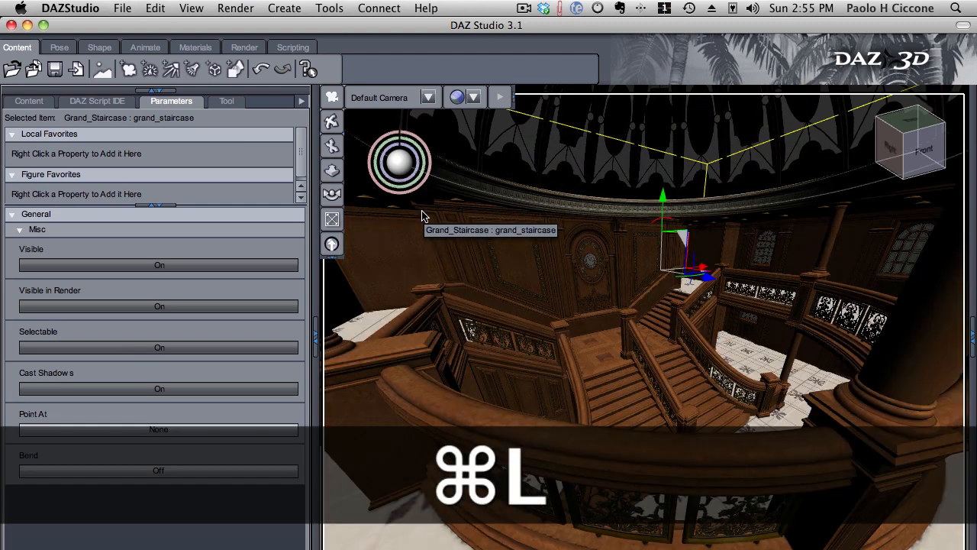
click(191, 9)
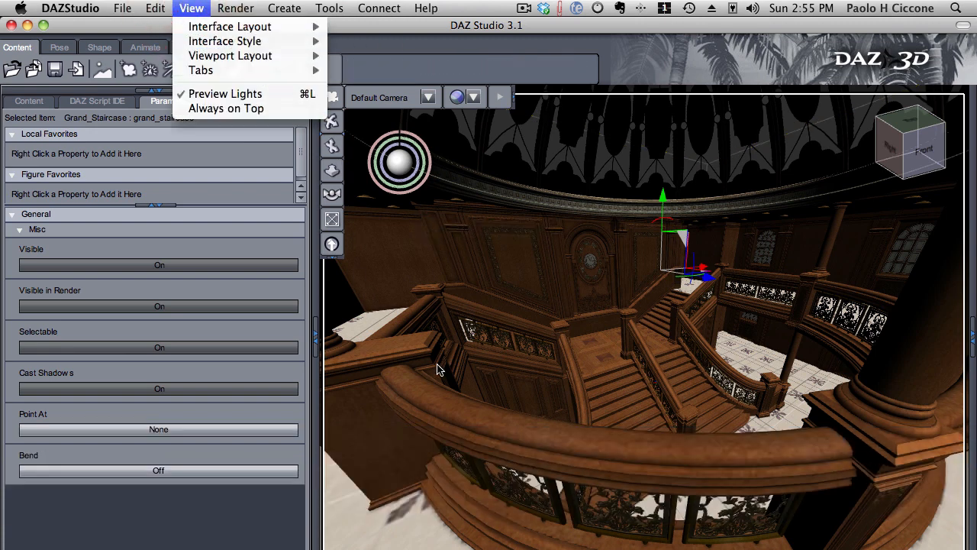
click(241, 538)
- Orbit and shift the Default Camera to reframe the stairs, clock wall and arched windows above the curved railing
key(alt)
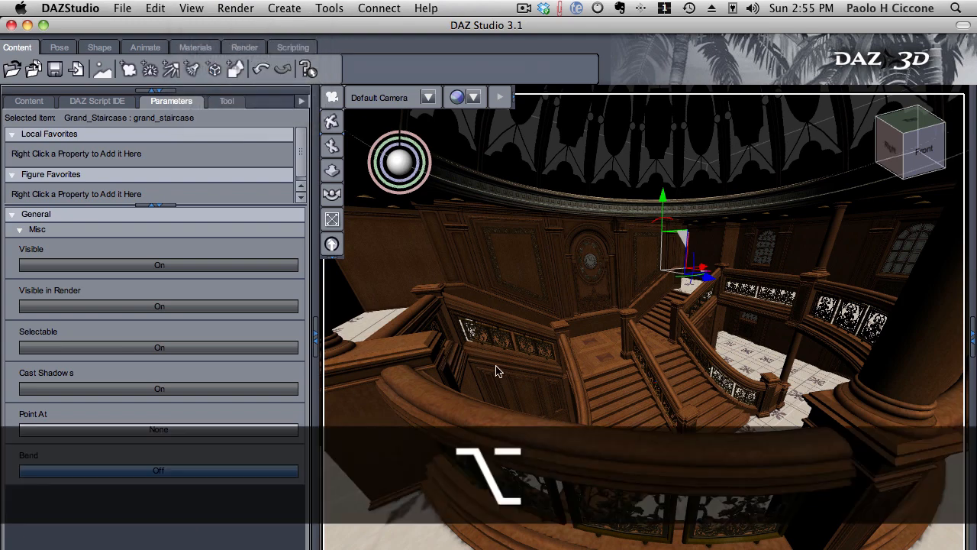
alt+drag(496, 372, 520, 371)
alt+shift+drag(611, 338, 449, 443)
click(515, 375)
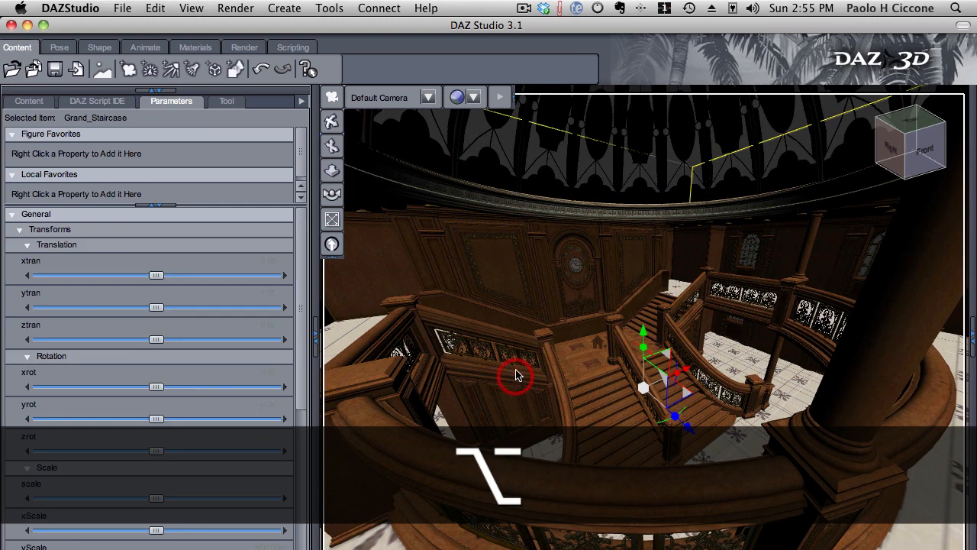
alt+drag(516, 375, 544, 346)
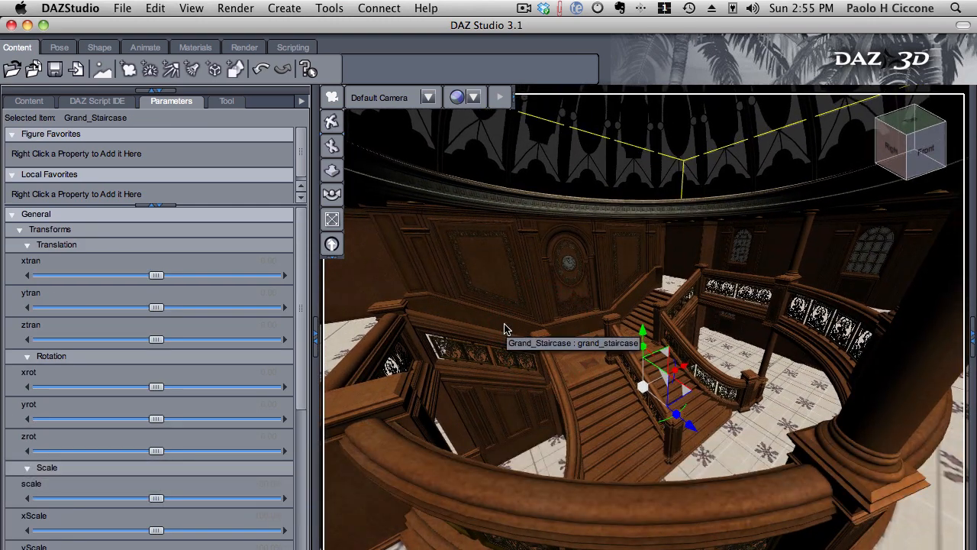
- Open Reality Engine, set the percentage of frame rendered to 75% in the output settings, and render the frame
key(super+shift+l)
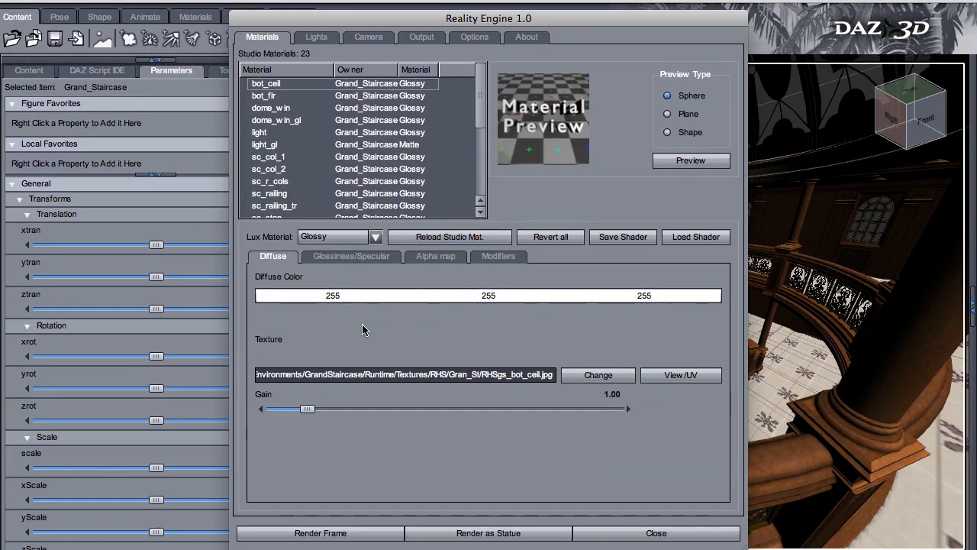
click(424, 39)
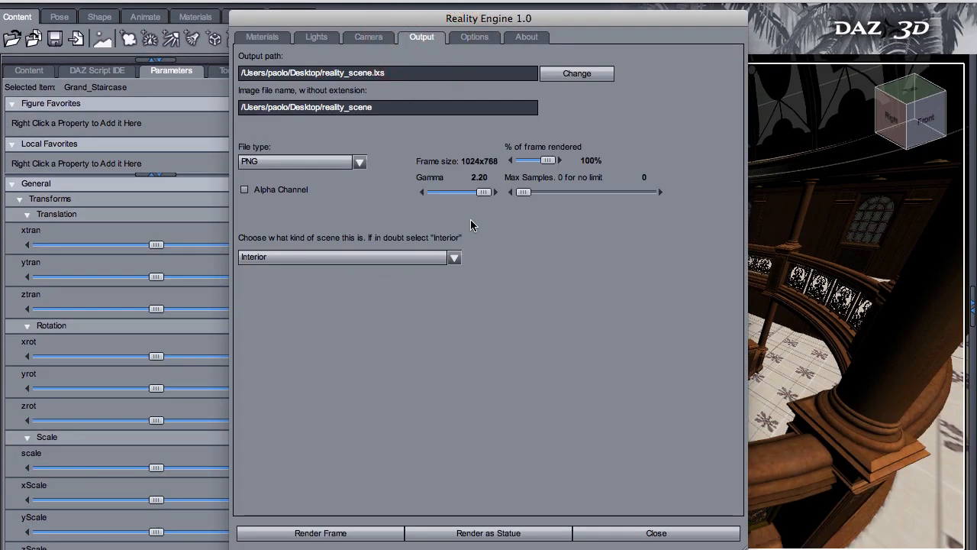
click(381, 108)
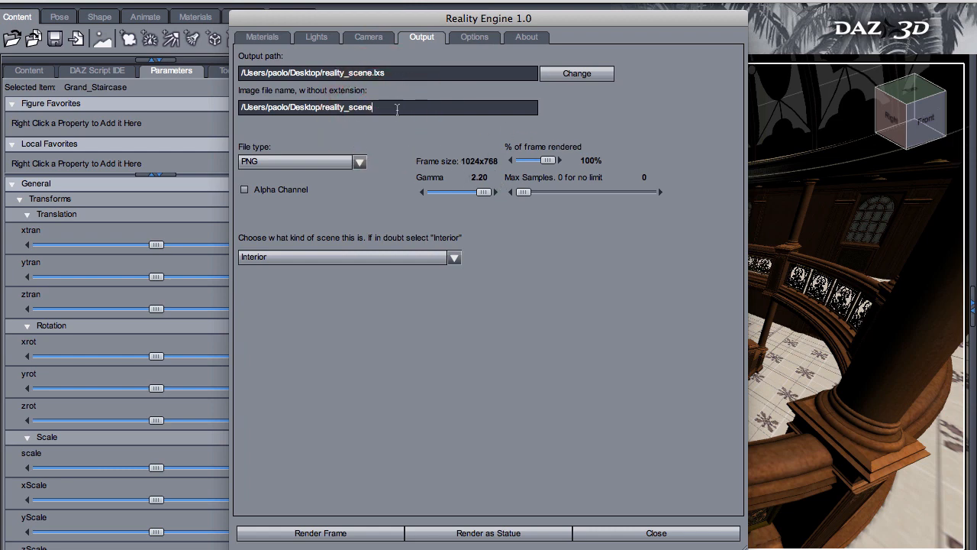
click(511, 161)
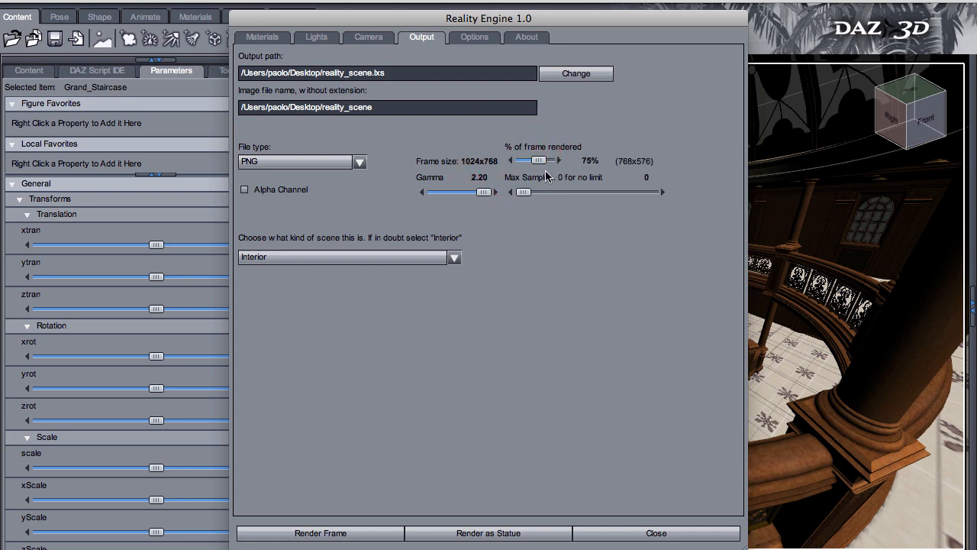
click(314, 529)
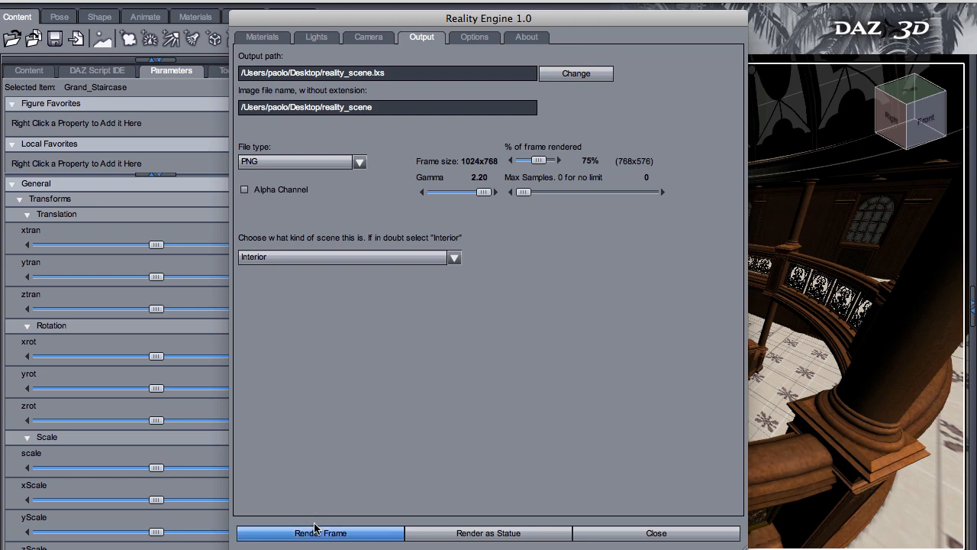
click(315, 536)
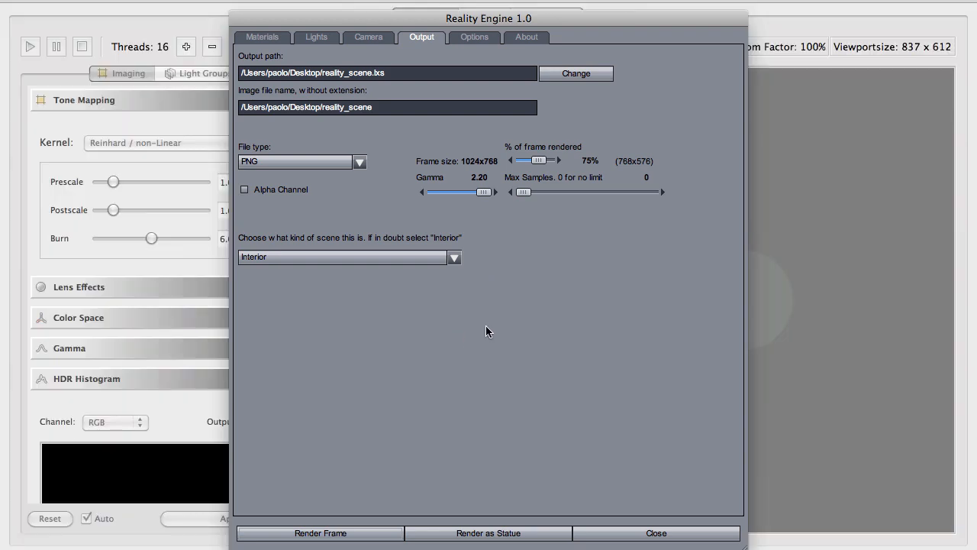
- Quit LuxRender, return to DAZ Studio, and close Reality Engine after checking its materials list
click(786, 2)
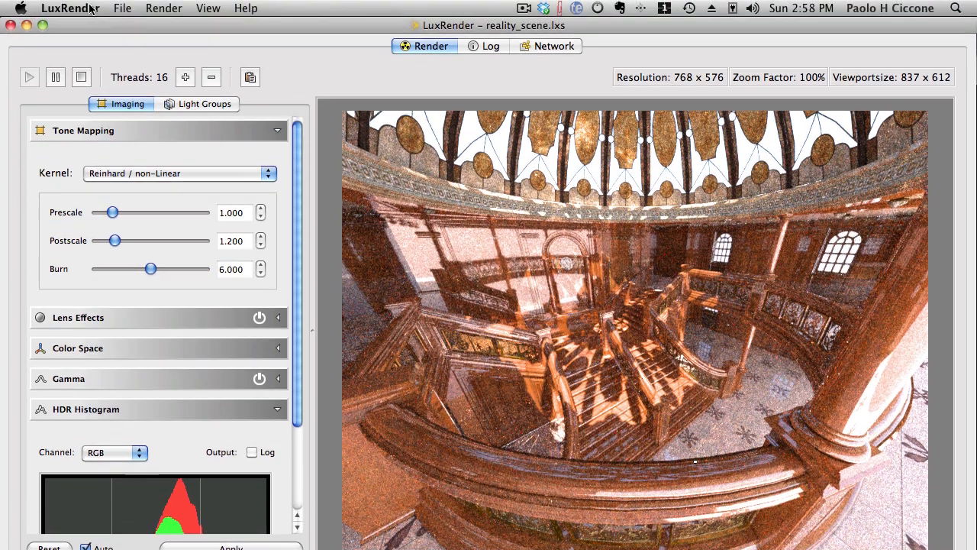
click(68, 1)
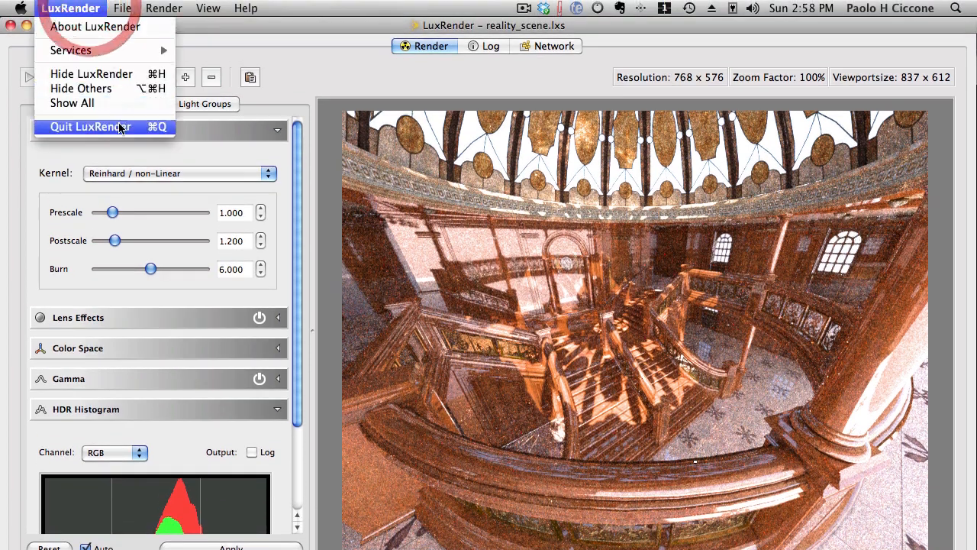
click(114, 120)
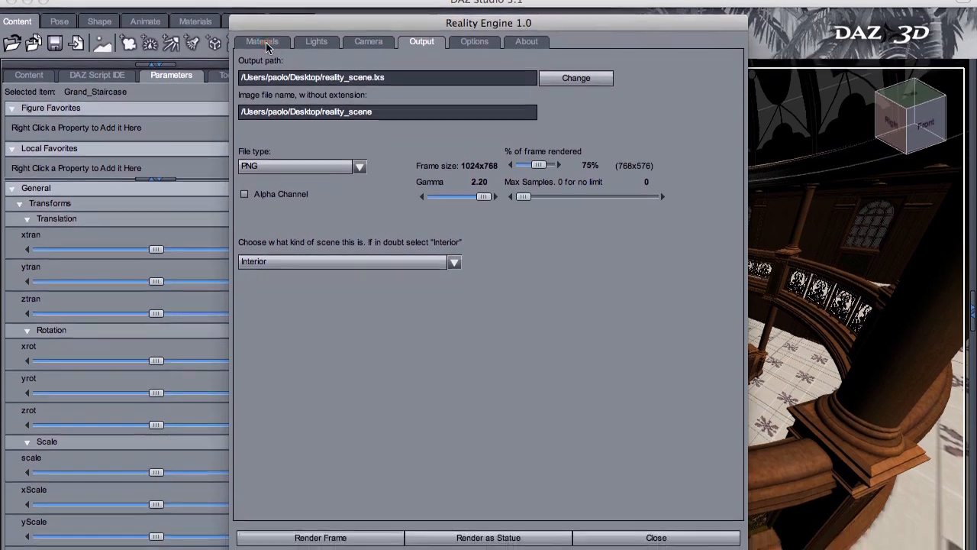
click(264, 68)
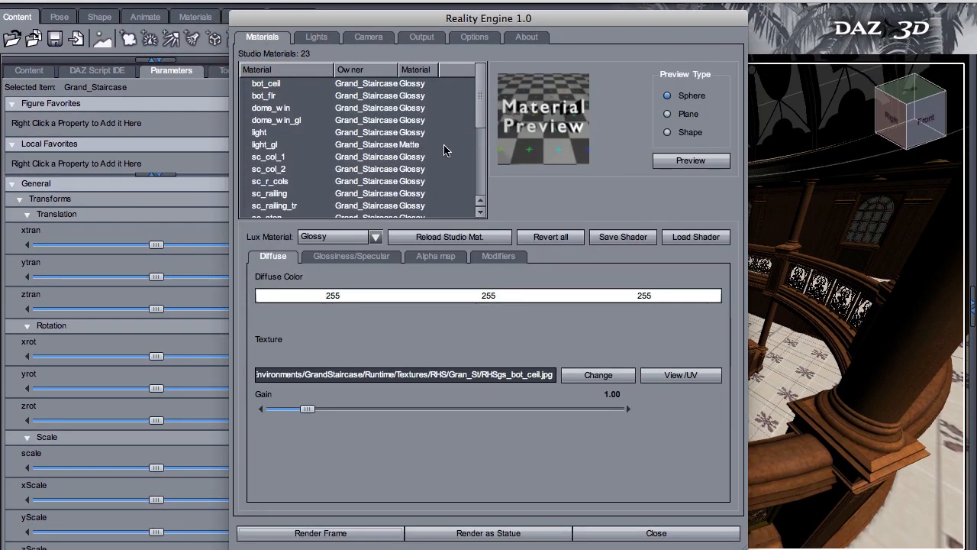
click(606, 532)
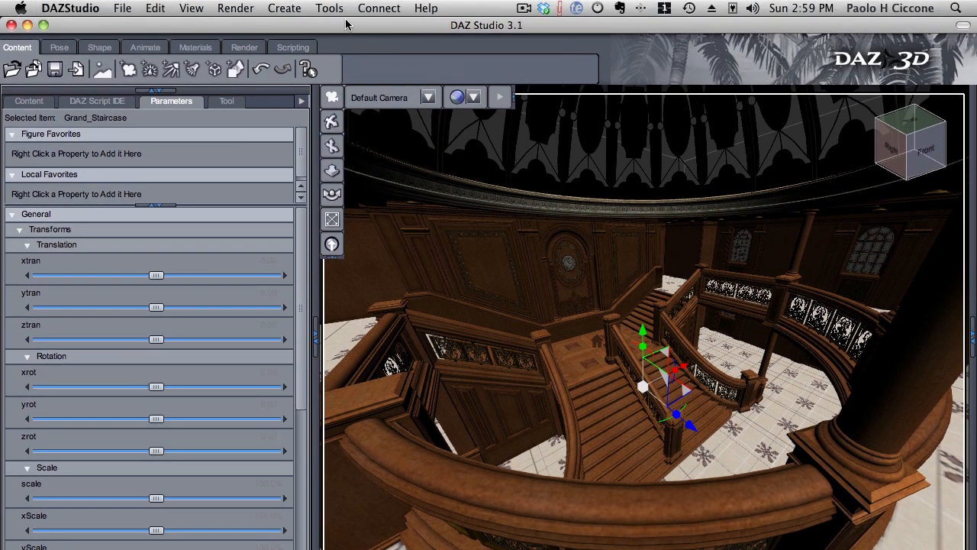
- Identify the foreground railing's material with the Surface Selection tool, and select sc_wood_3 in Reality Engine's materials list
click(329, 7)
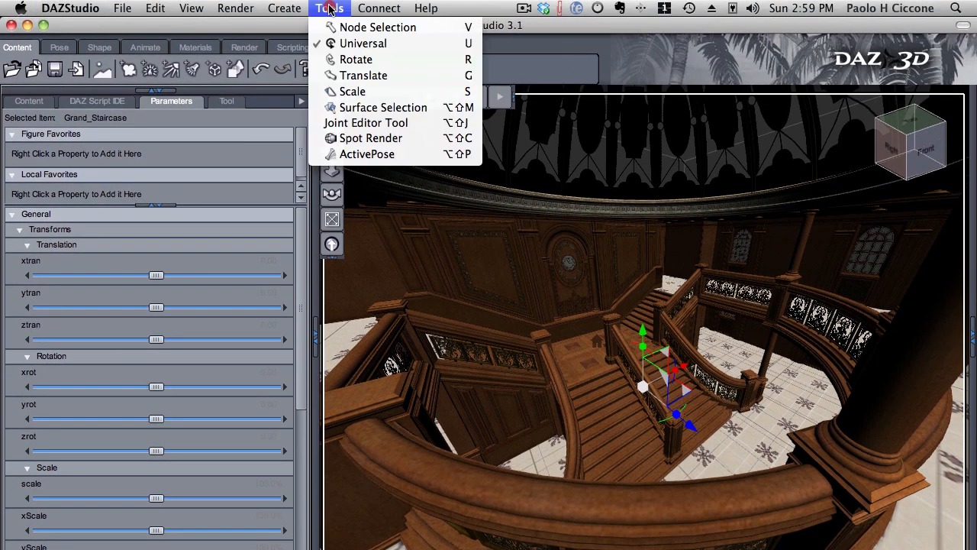
click(430, 113)
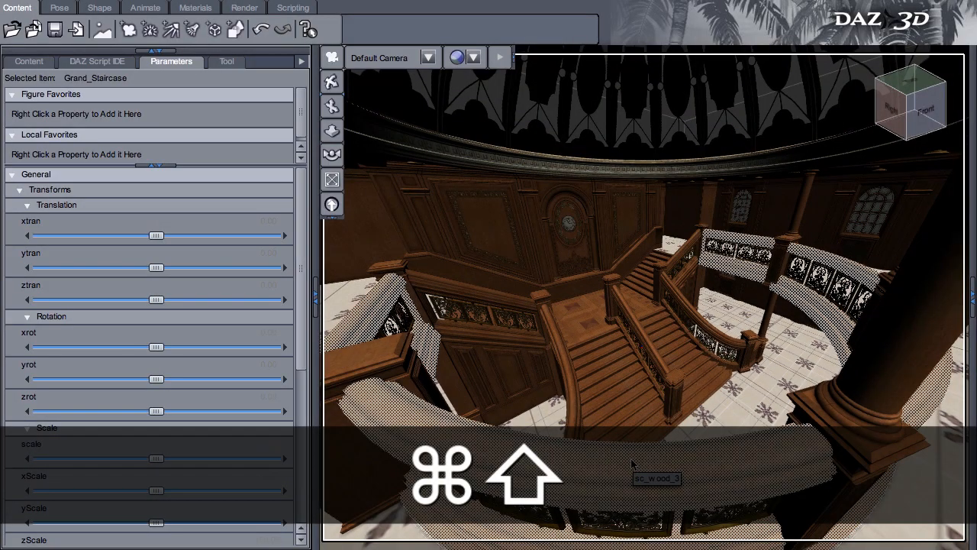
key(super+shift+l)
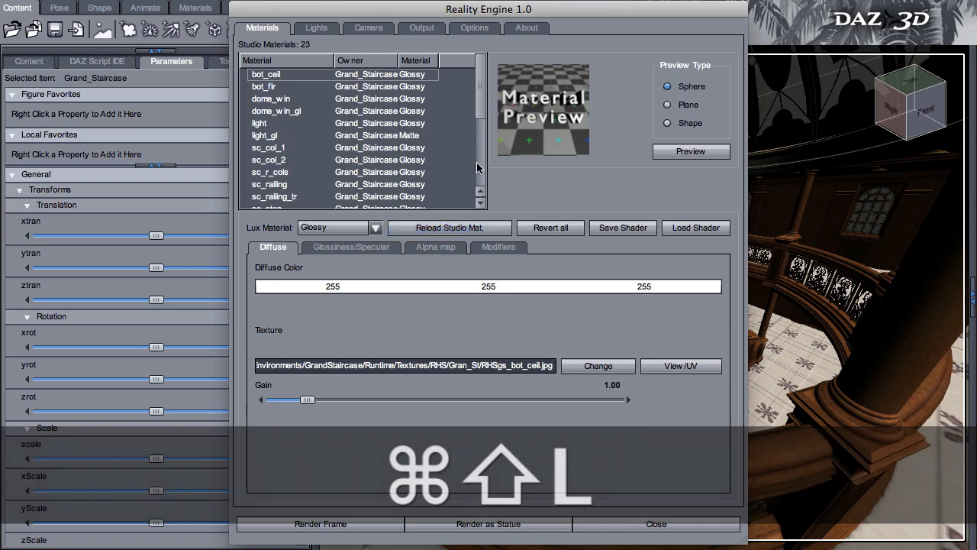
scroll(469, 139, down, 5)
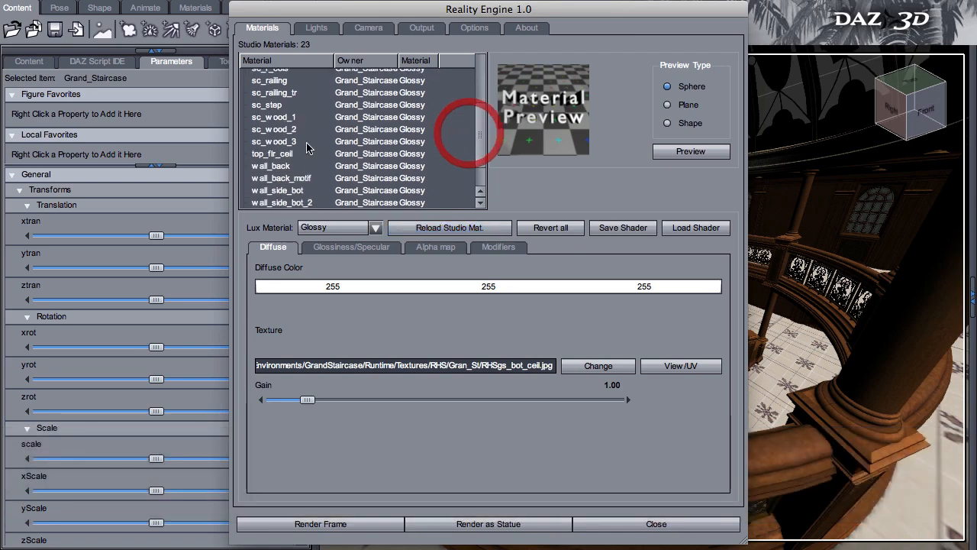
click(267, 139)
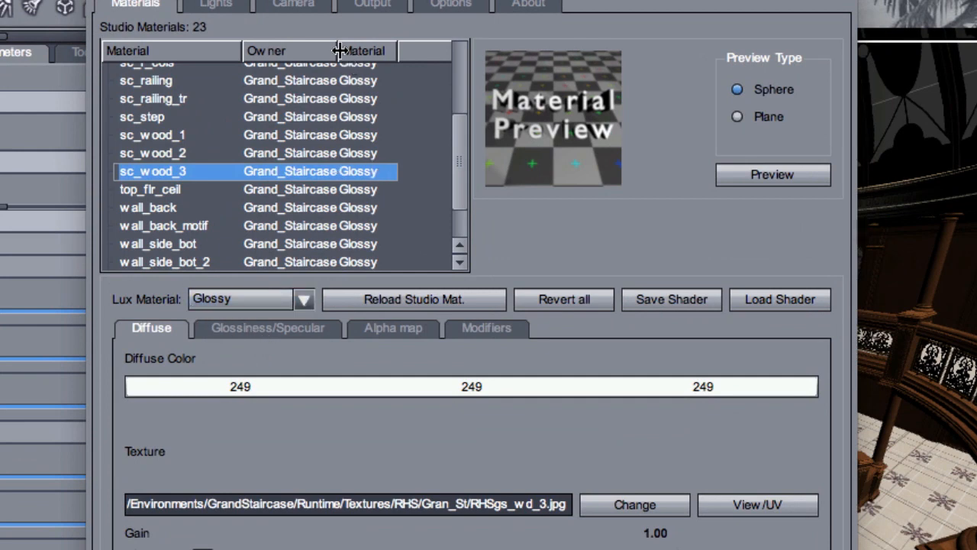
drag(339, 50, 351, 50)
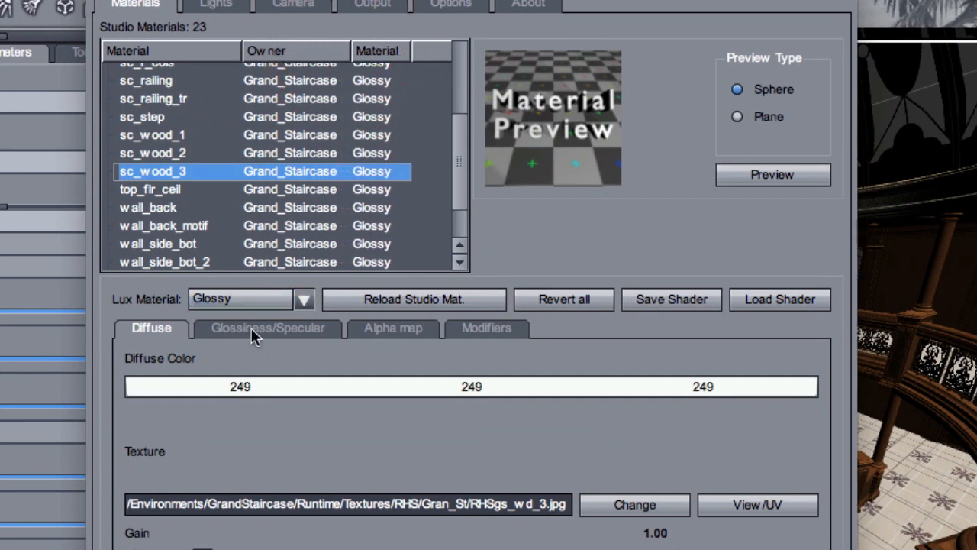
- Show the glossiness and specular settings of sc_wood_3 and render its material preview on a sphere
click(284, 336)
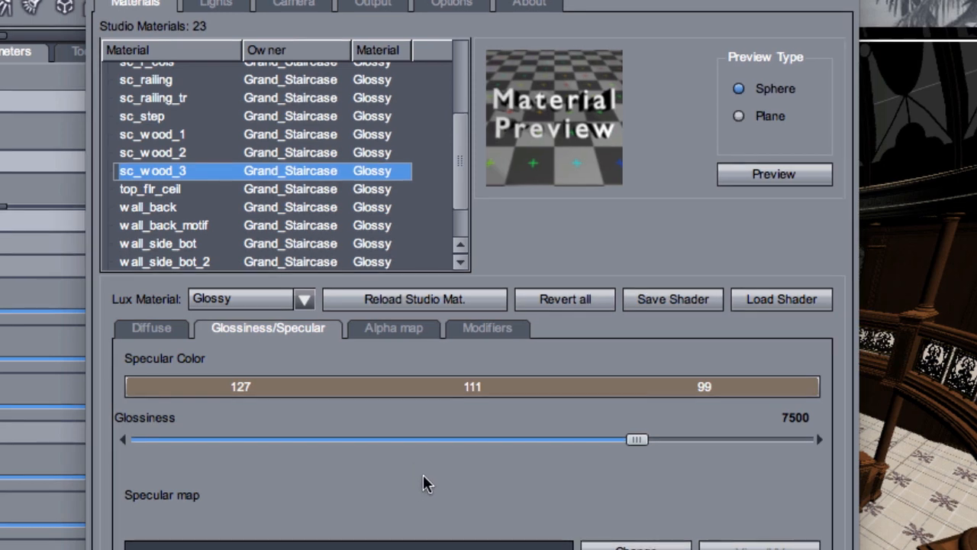
click(777, 175)
click(777, 176)
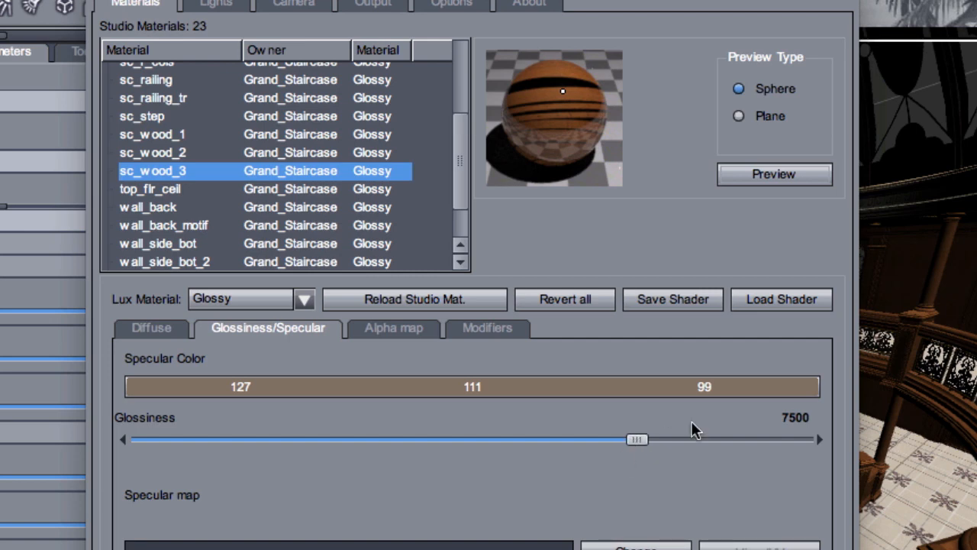
- Set the glossiness of sc_wood_3 to 3917 and render its sphere preview again
drag(639, 440, 399, 438)
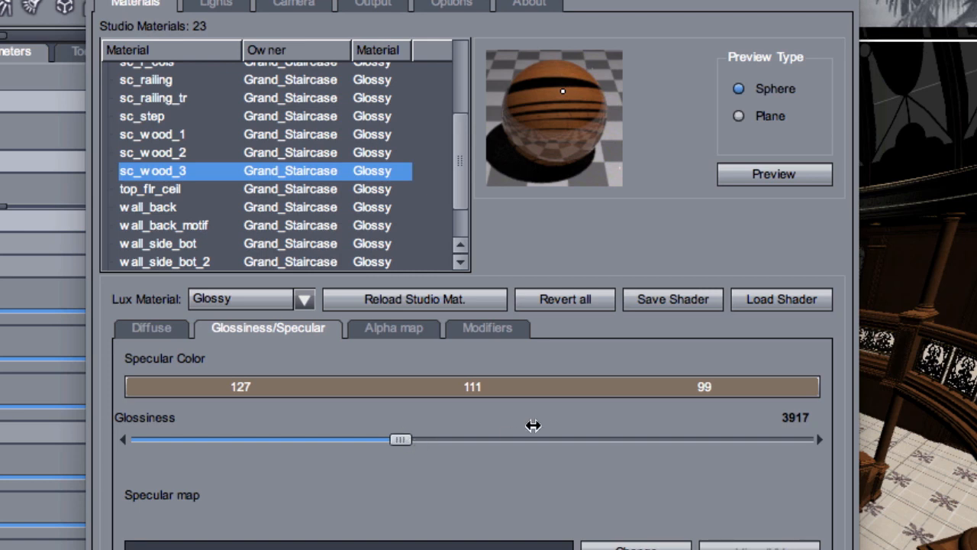
click(634, 299)
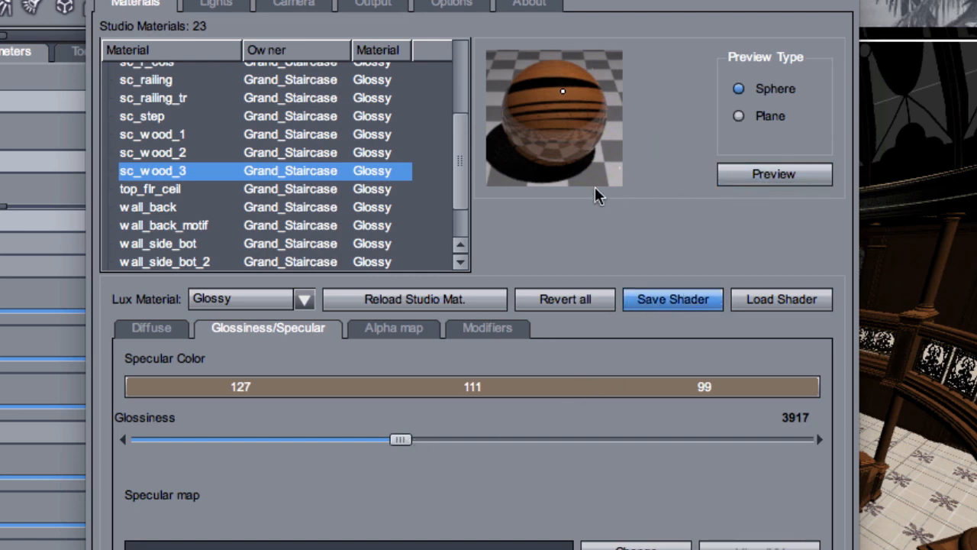
click(779, 175)
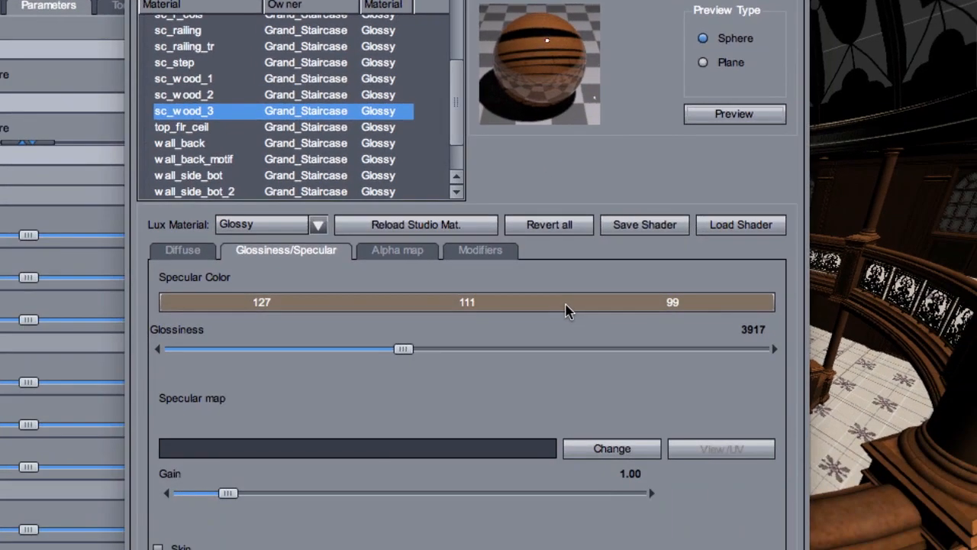
- Set the specular color of sc_wood_3 to gray 63, 63, 63 and its glossiness to 1833, rendering the sphere preview after each change
click(582, 389)
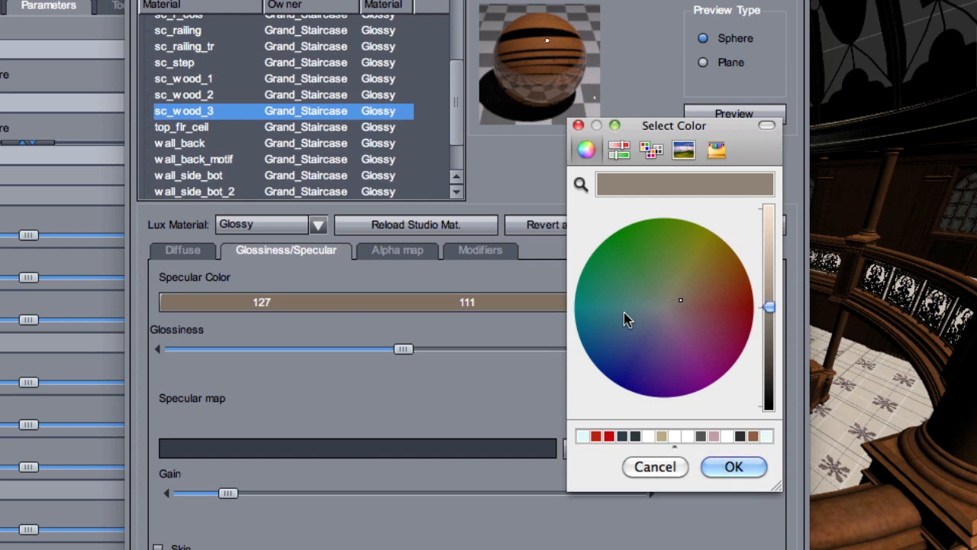
click(688, 437)
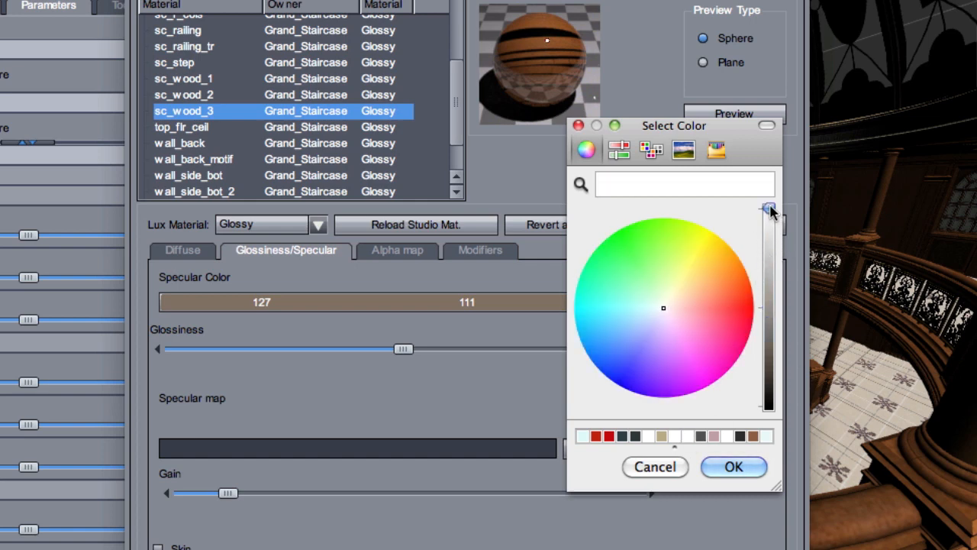
drag(769, 209, 773, 356)
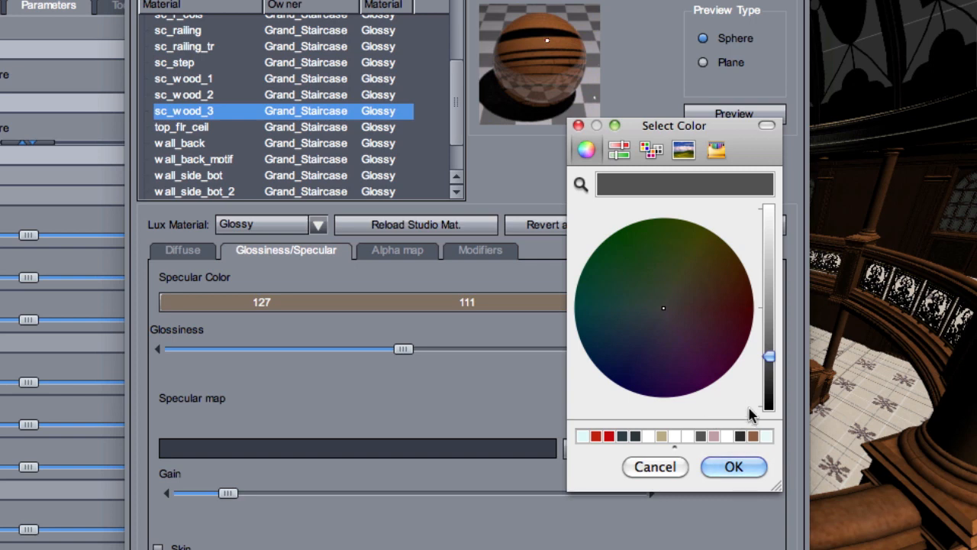
click(734, 468)
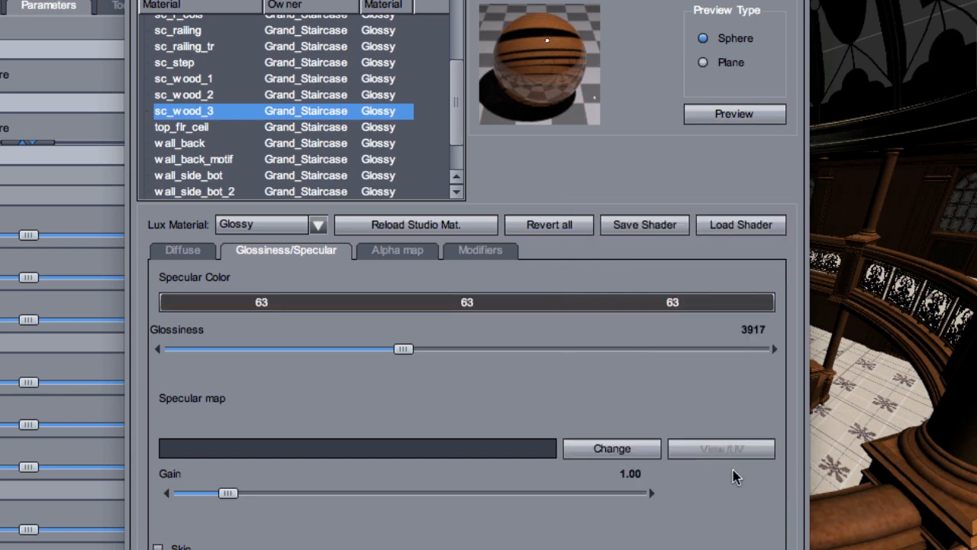
click(738, 116)
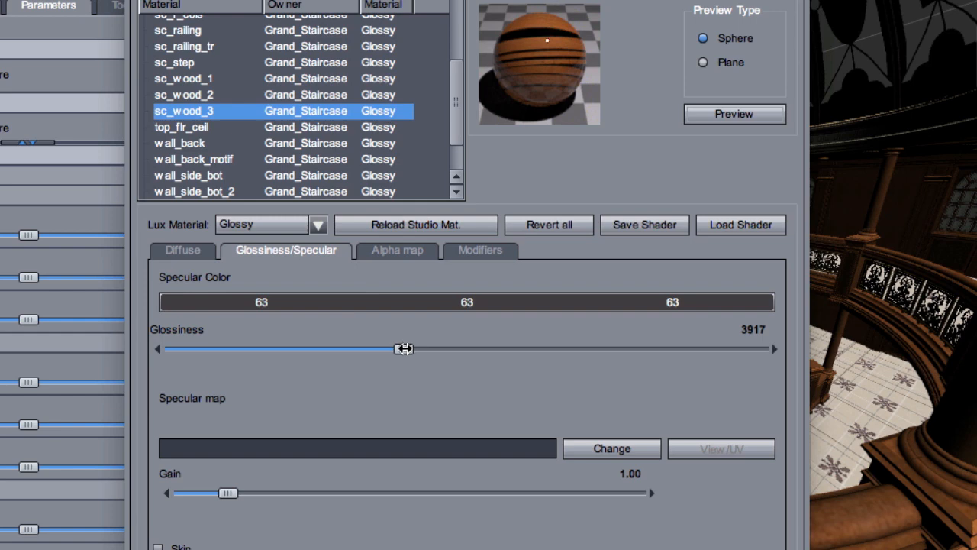
drag(403, 349, 281, 349)
click(750, 119)
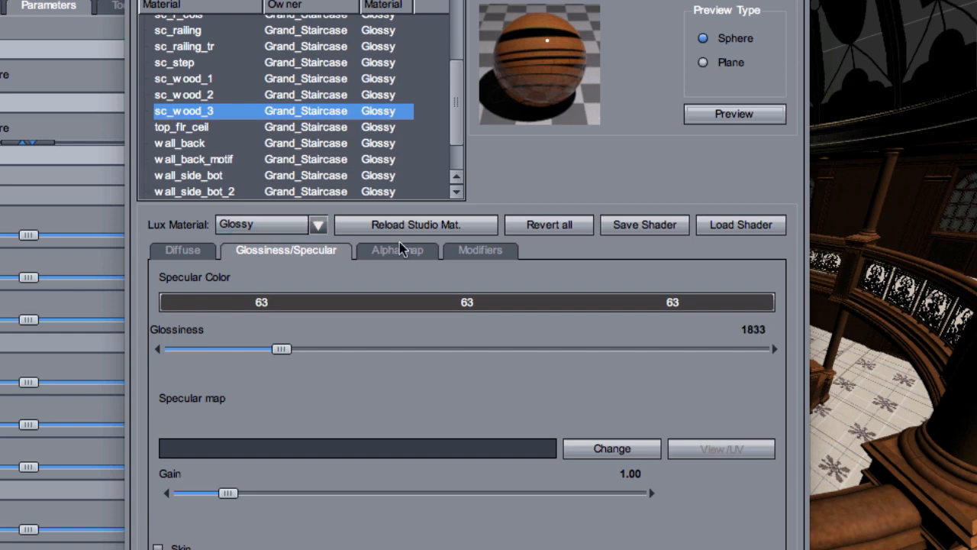
- Examine sc_wood_3's diffuse texture in the UV viewer, with the UV overlay strengthened to 0.61 and with it hidden
click(481, 252)
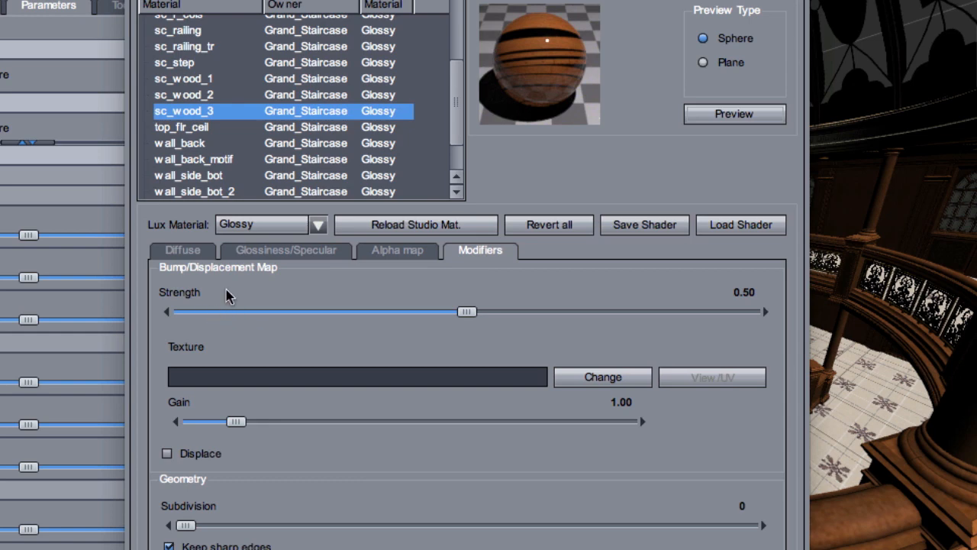
click(191, 257)
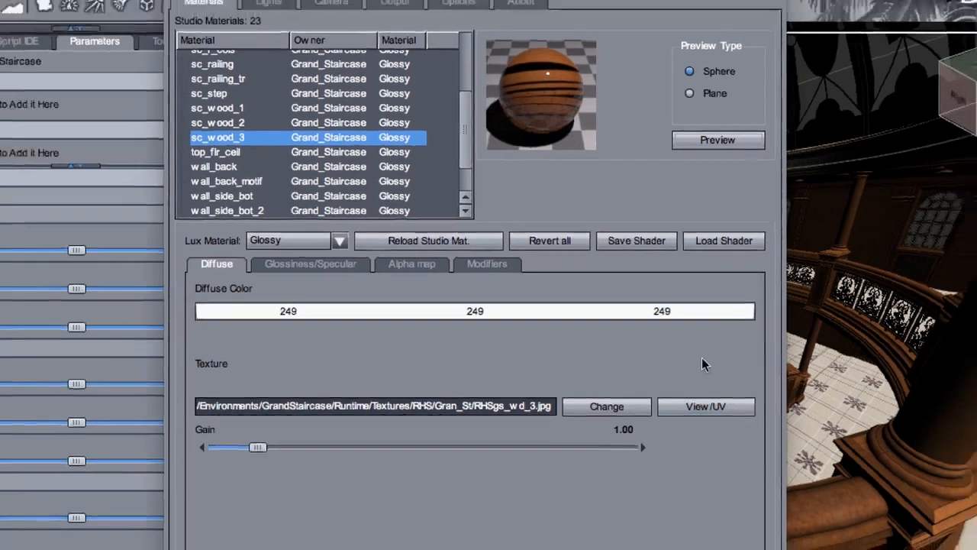
click(741, 412)
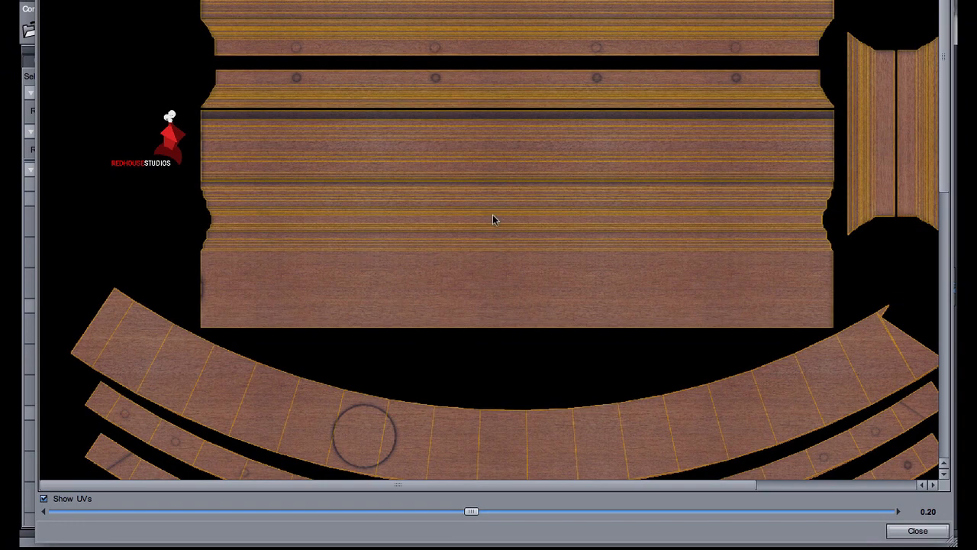
drag(471, 511, 537, 524)
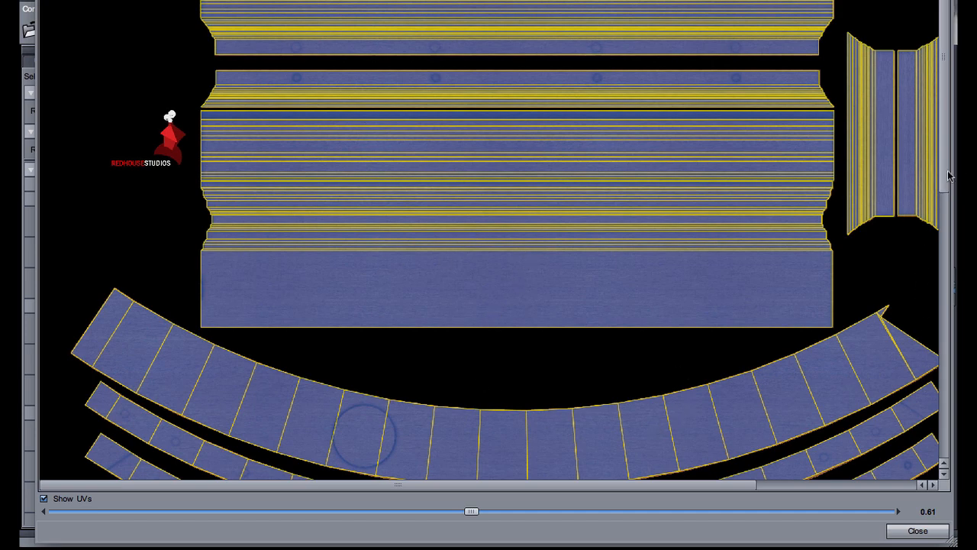
drag(944, 176, 907, 418)
click(73, 501)
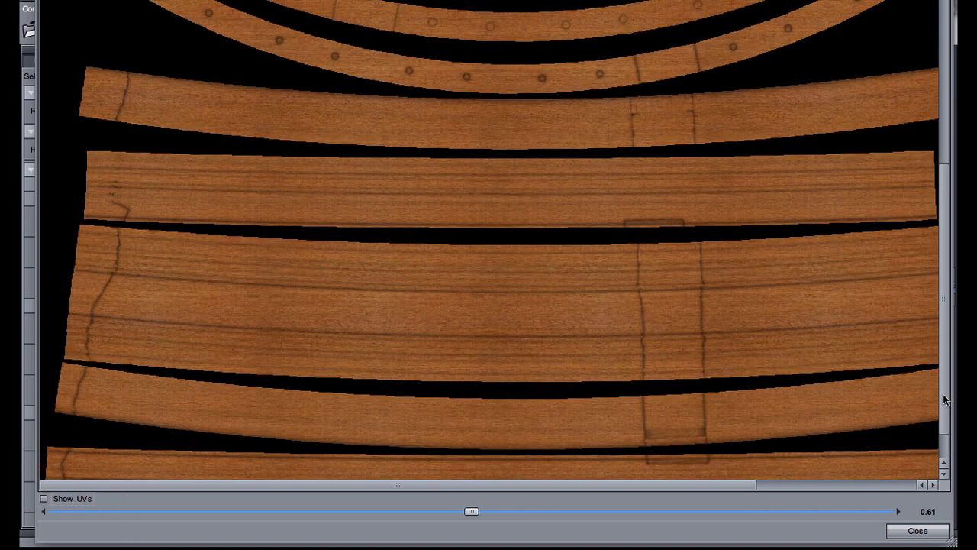
mouse_move(945, 399)
mouse_down()
mouse_move(942, 263)
mouse_move(953, 206)
mouse_up()
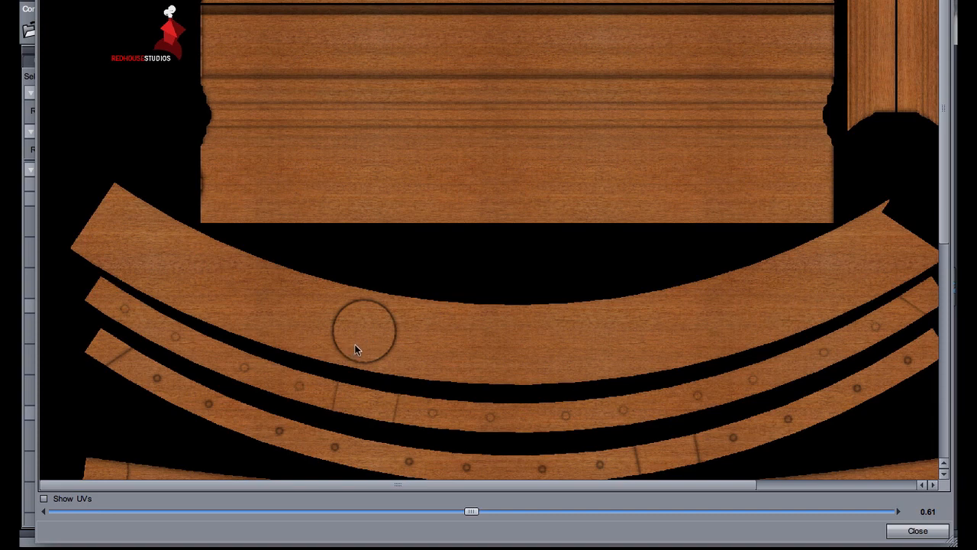
click(916, 531)
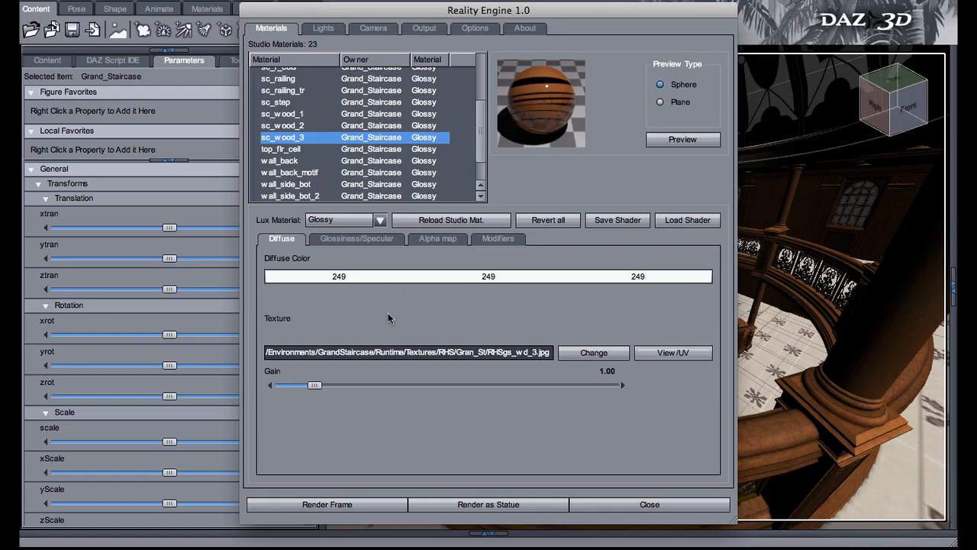
- Copy the diffuse texture path of sc_wood_3, RHSgs_wd_3.jpg, into its bump/displacement map texture
triple_click(380, 353)
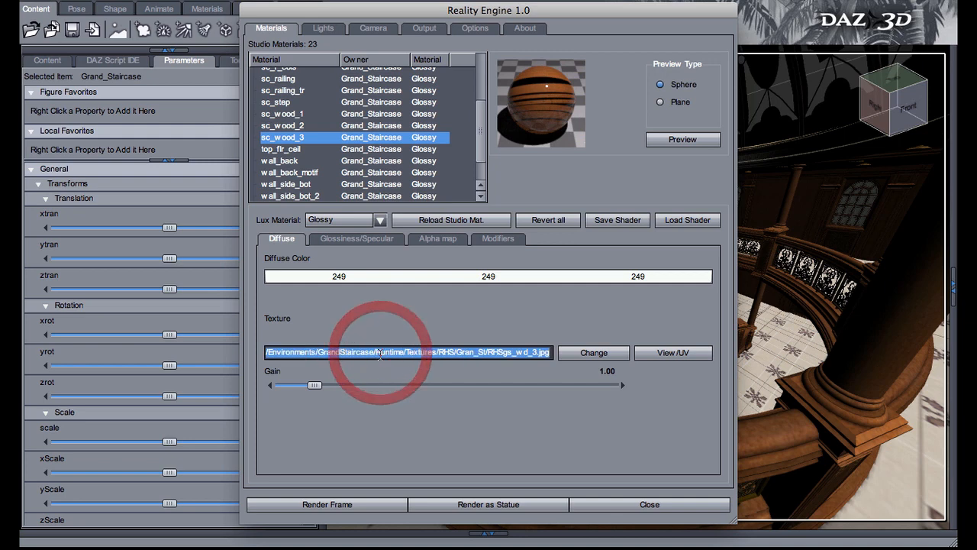
key(super+c)
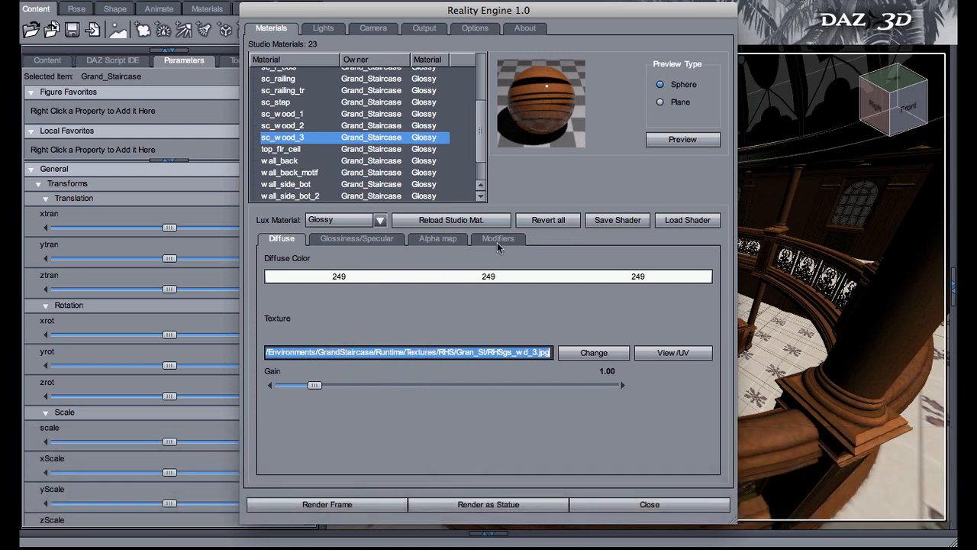
click(497, 243)
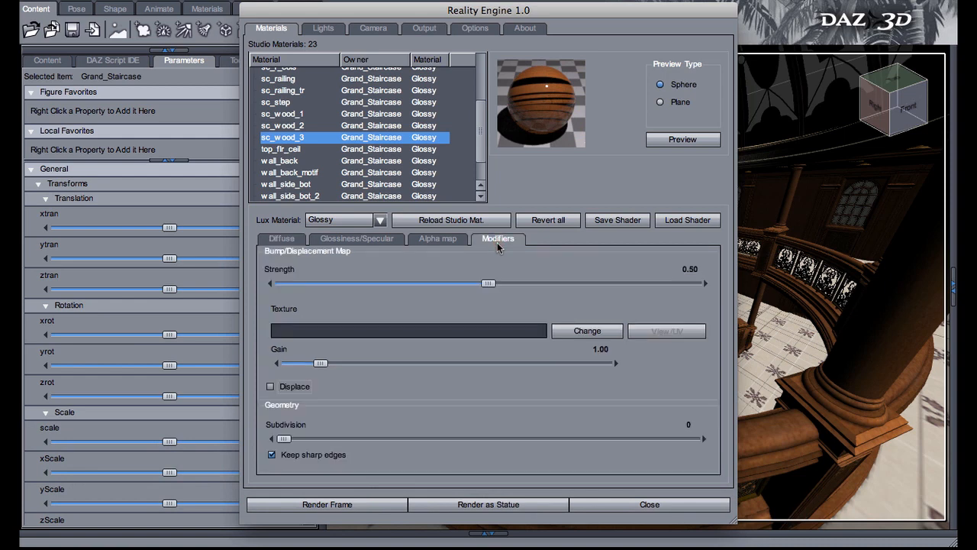
click(306, 330)
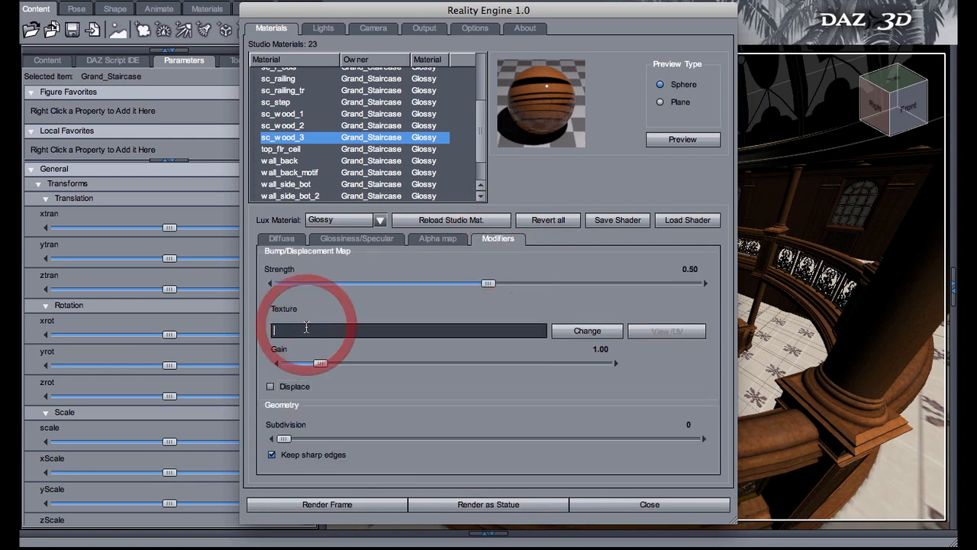
key(super+v)
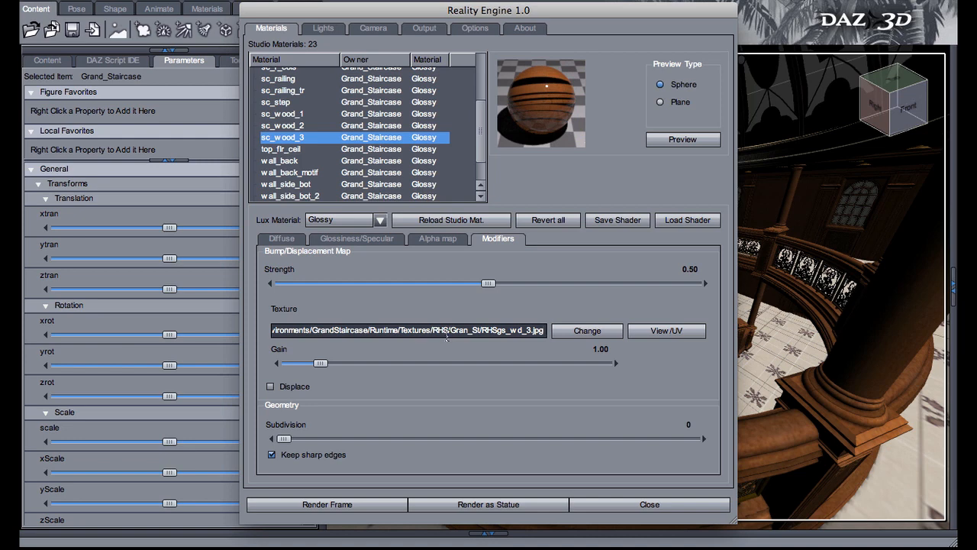
- Render the preview of sc_wood_3 with its bump map, set the bump strength to 0.79, and render the preview again
click(682, 139)
click(681, 139)
drag(489, 283, 608, 283)
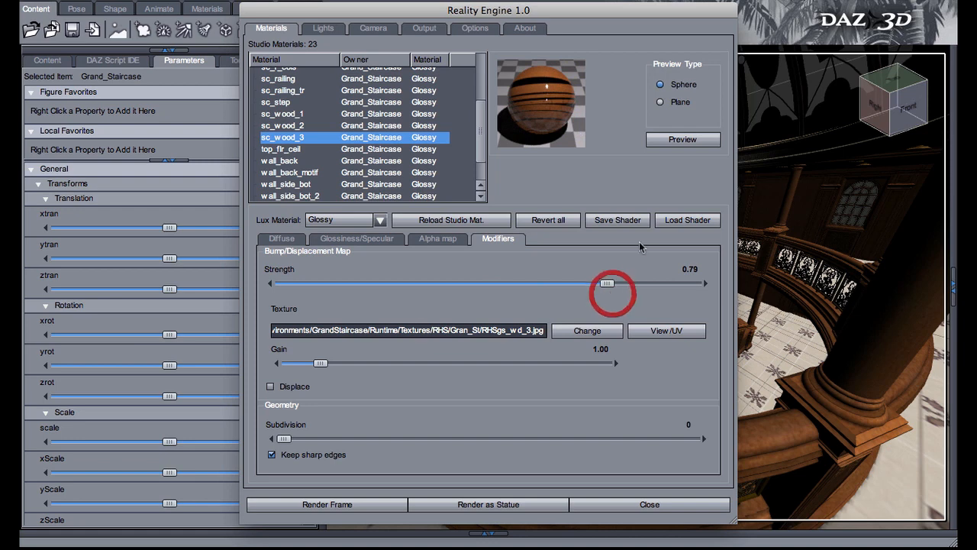
click(677, 139)
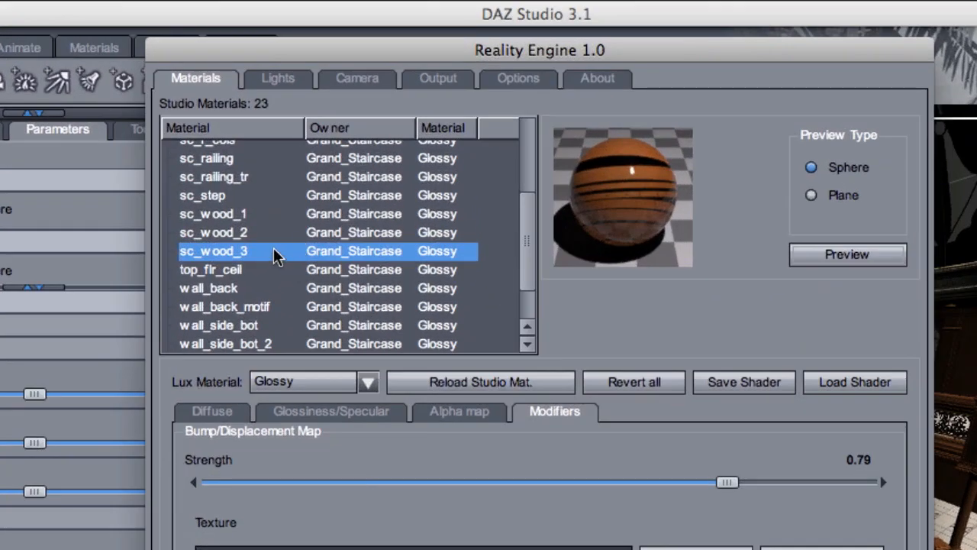
- Copy the material settings of sc_wood_3 and paste them onto both sc_wood_1 and sc_wood_2
click(275, 256)
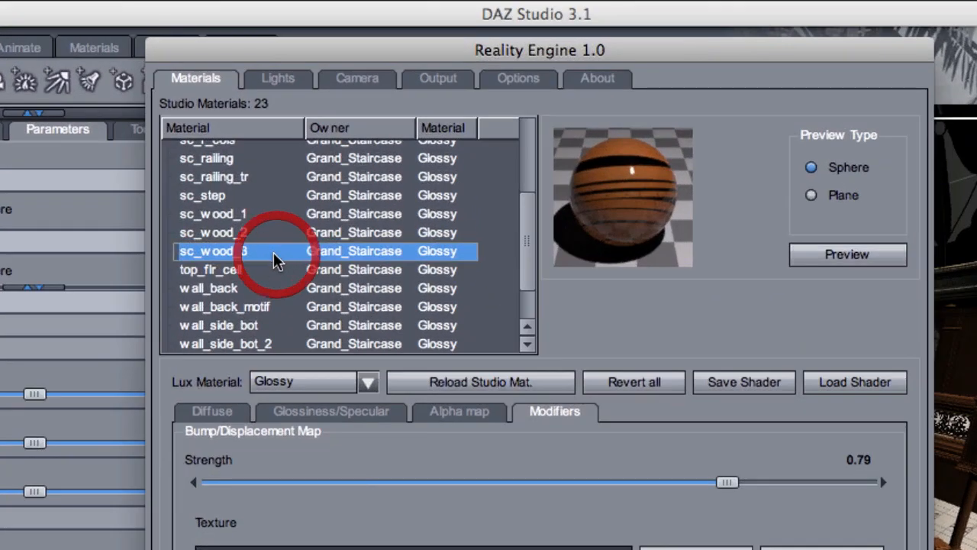
right_click(287, 255)
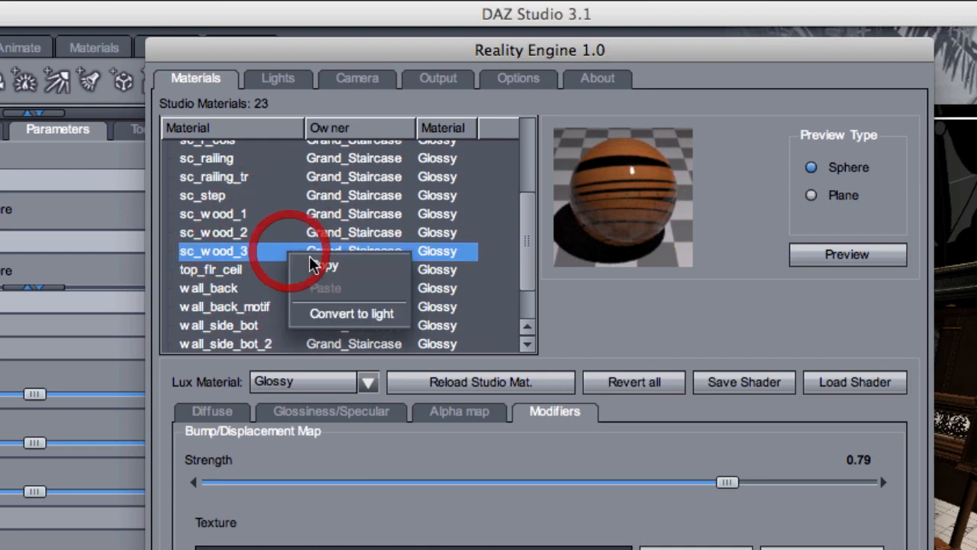
click(373, 267)
click(357, 214)
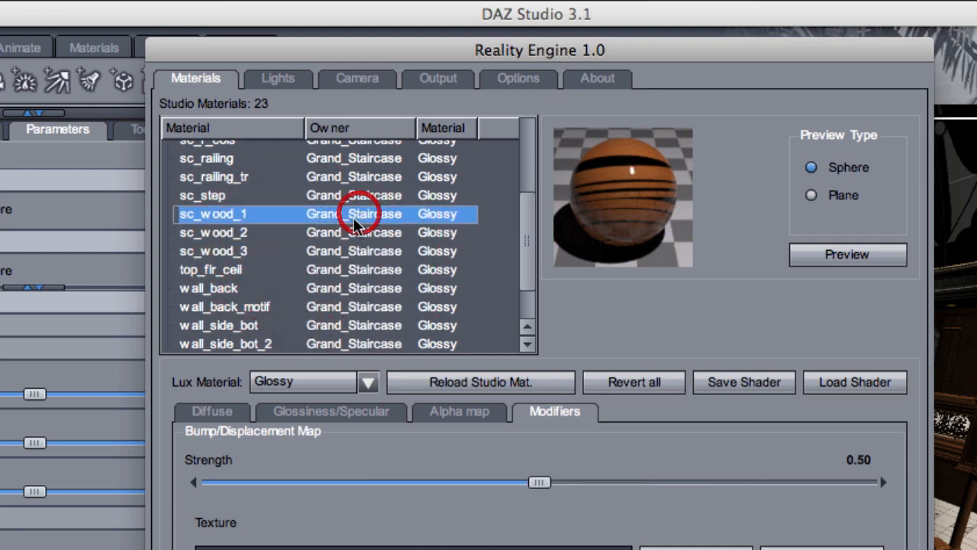
shift+click(345, 233)
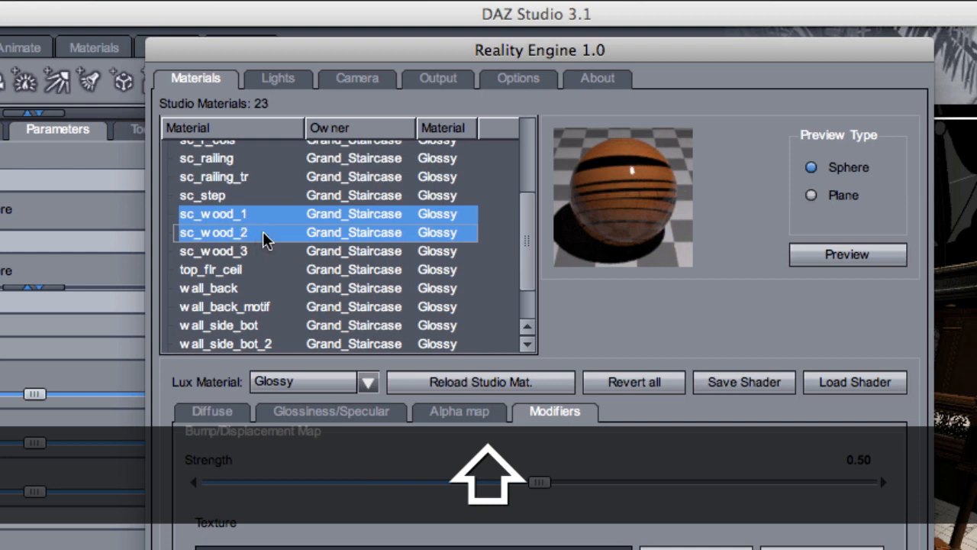
right_click(341, 217)
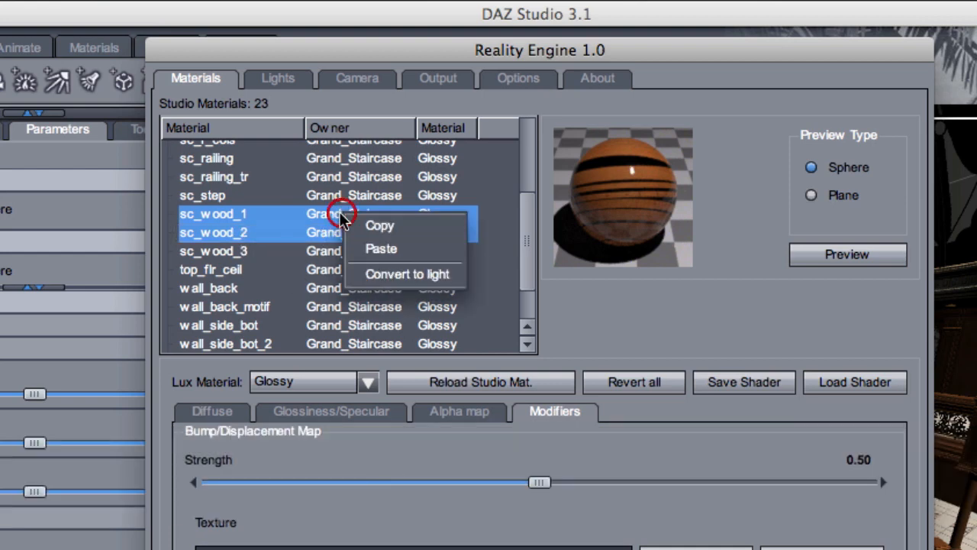
click(381, 249)
click(293, 252)
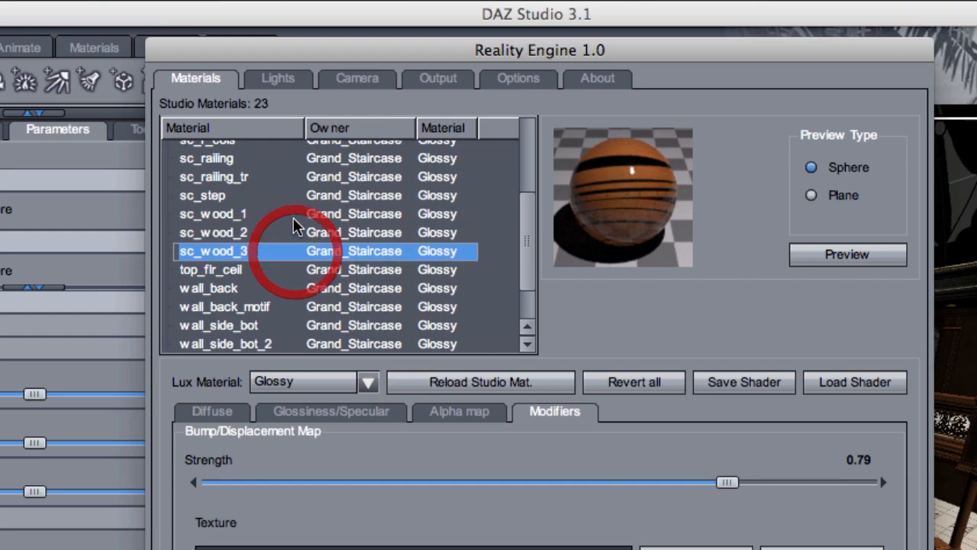
- Assign the diffuse texture of sc_wood_1, RHSgs_wd_1.jpg, as its bump/displacement map texture
click(294, 217)
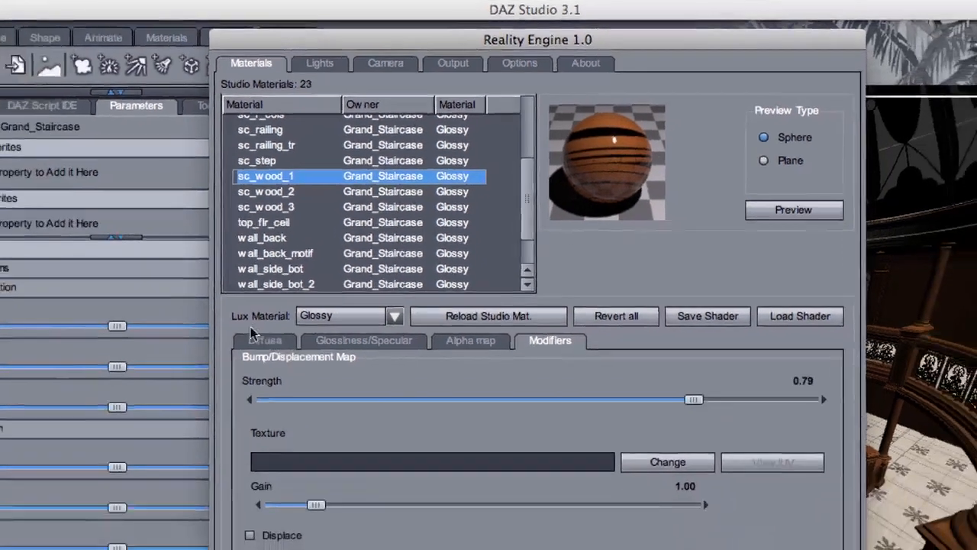
click(257, 337)
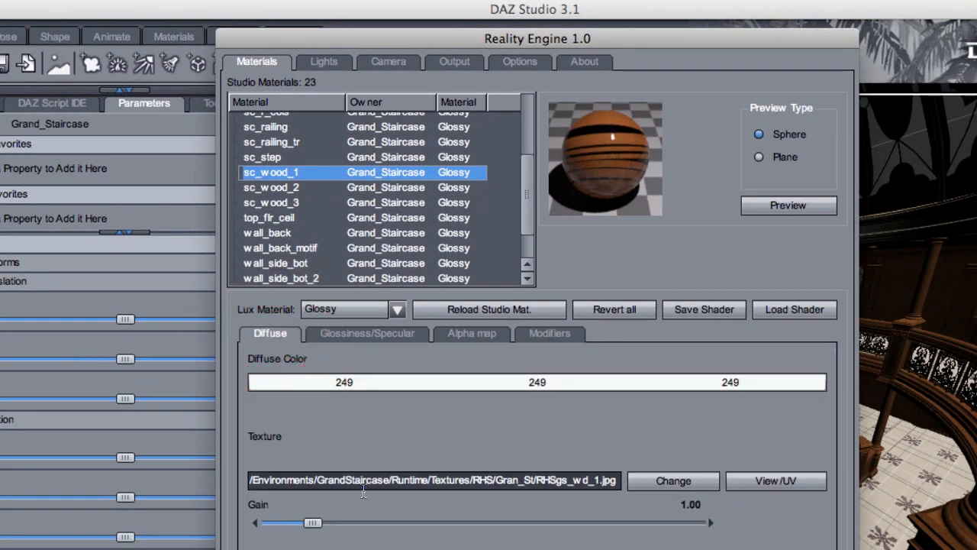
triple_click(364, 491)
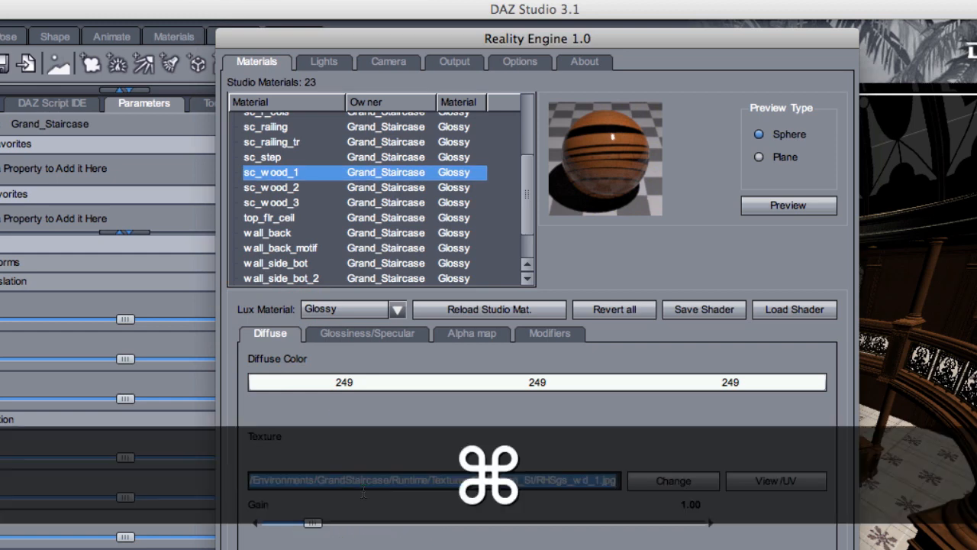
key(super+c)
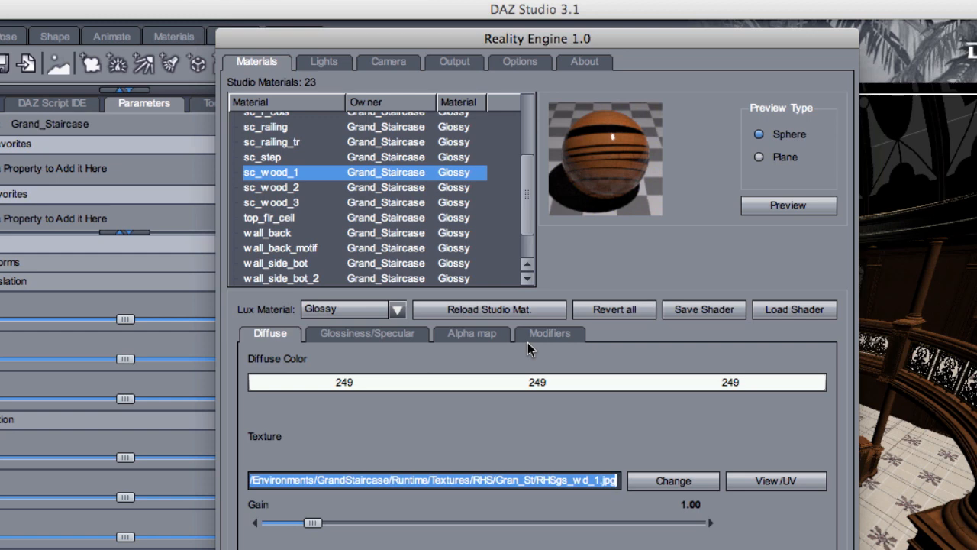
click(545, 334)
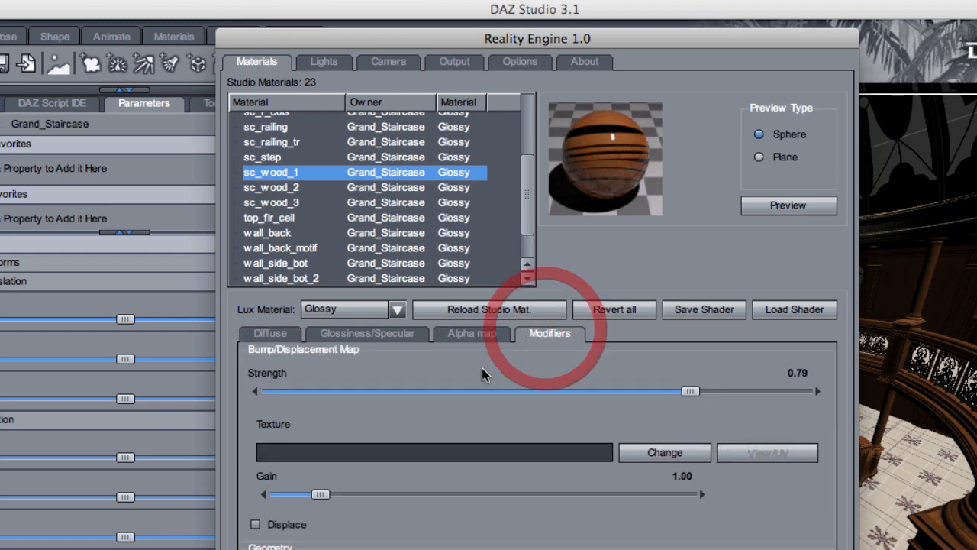
click(331, 448)
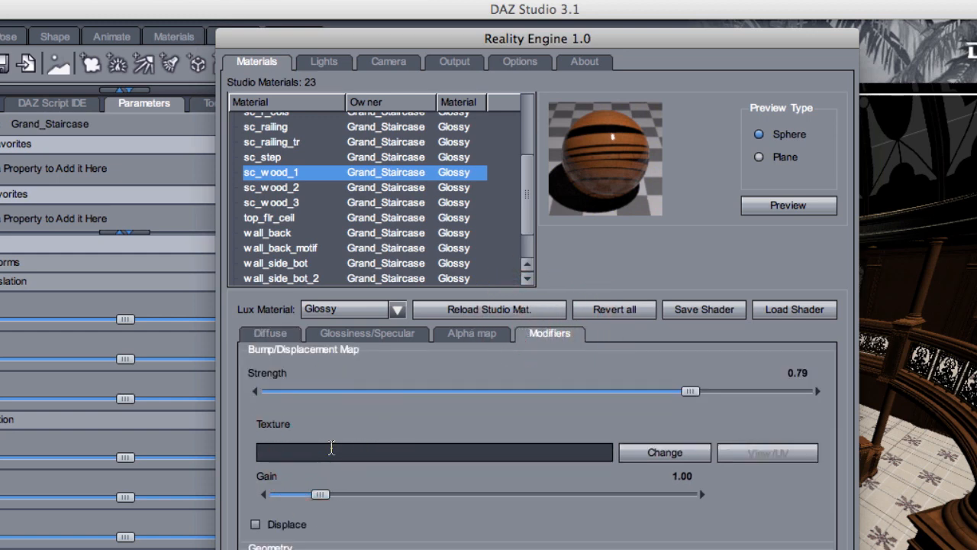
key(super+v)
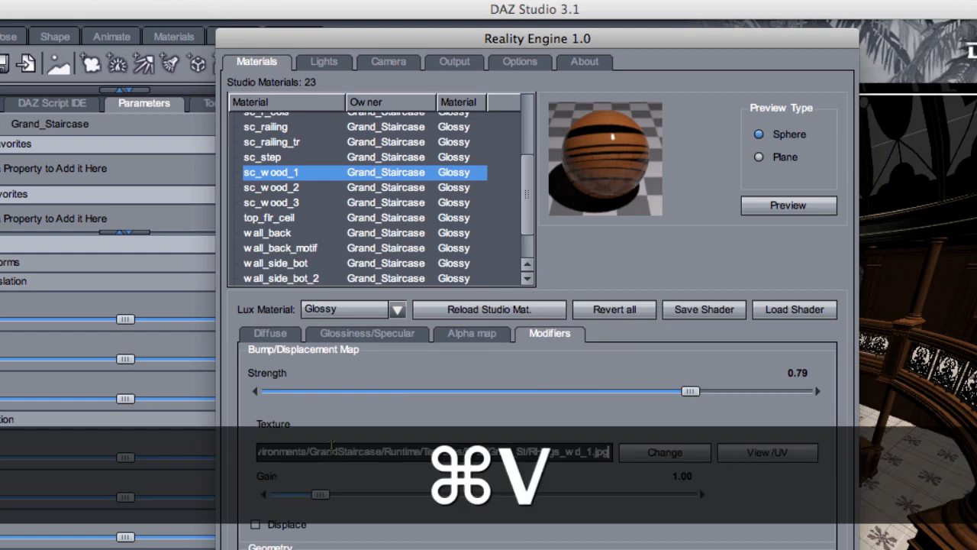
- Copy the diffuse texture path of sc_wood_2, RHSgs_wd_2.jpg, into its bump/displacement map texture
click(330, 189)
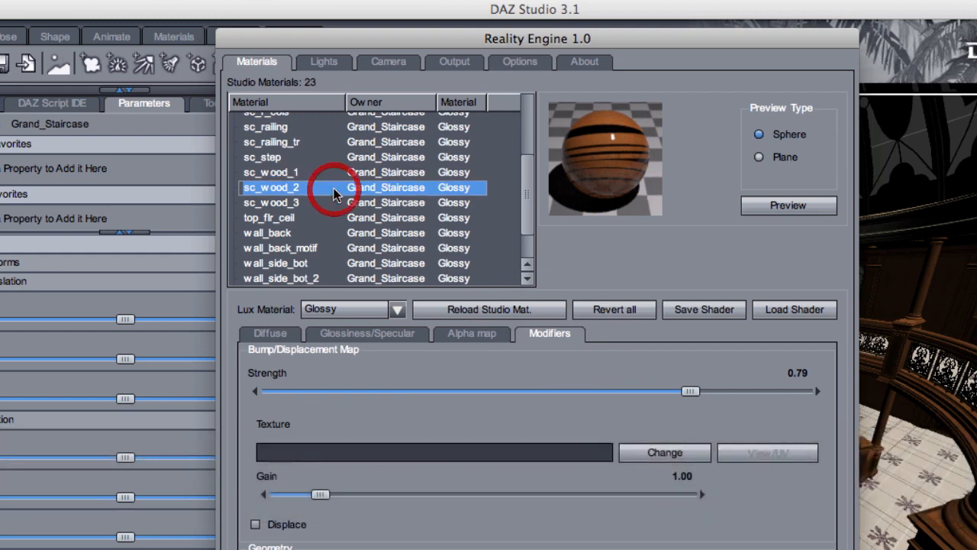
click(268, 334)
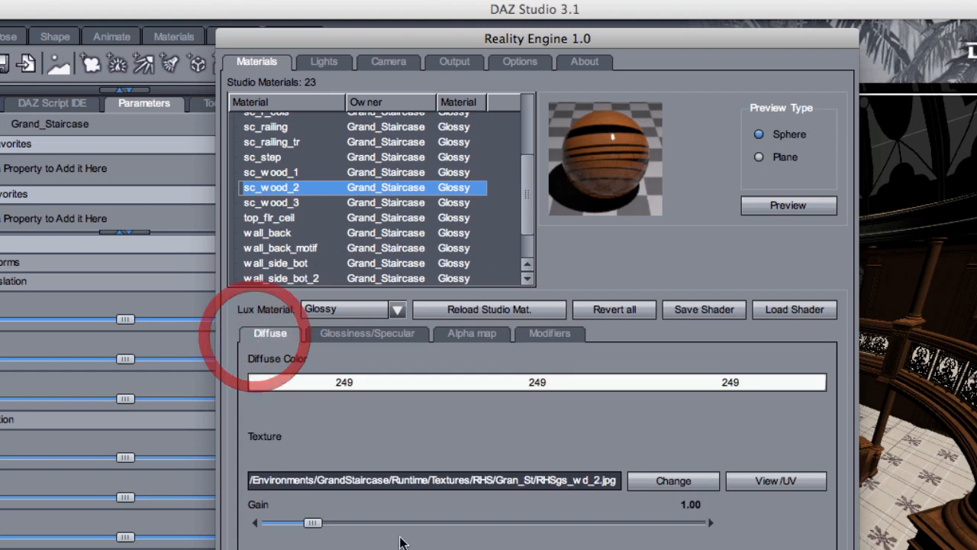
triple_click(468, 480)
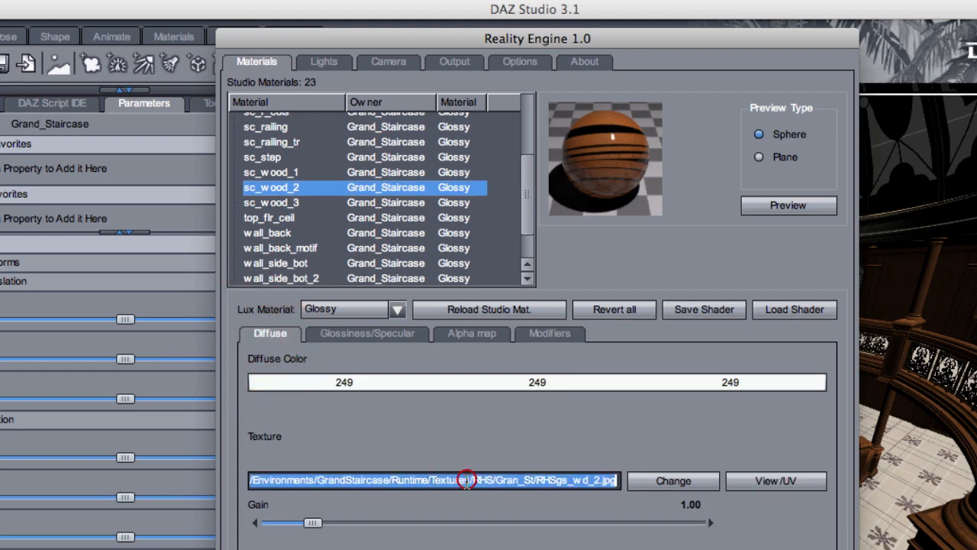
key(super+c)
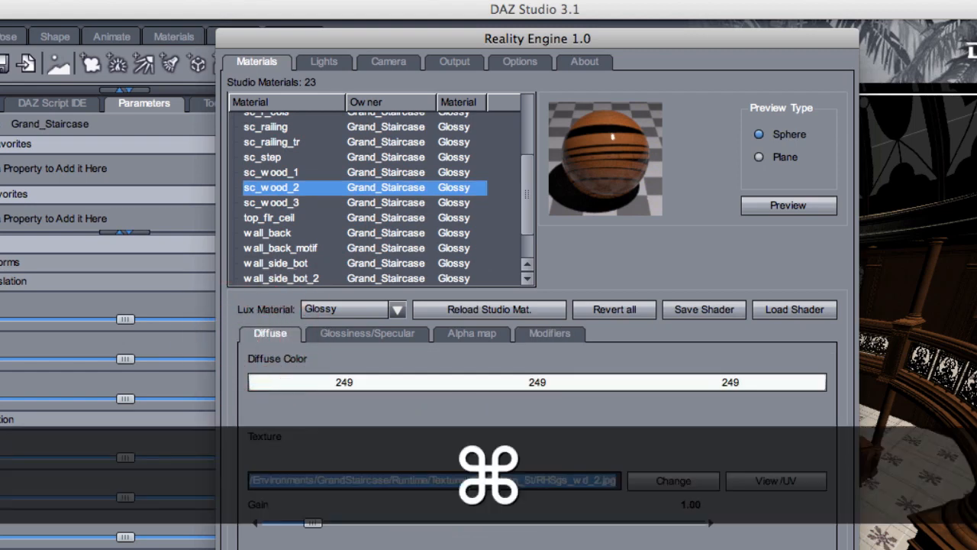
click(564, 334)
click(436, 452)
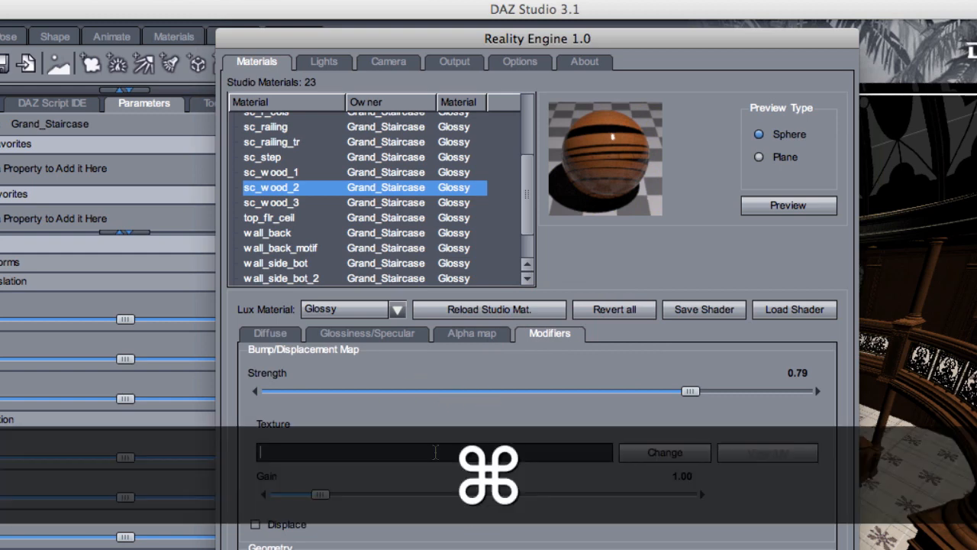
key(super+v)
click(490, 416)
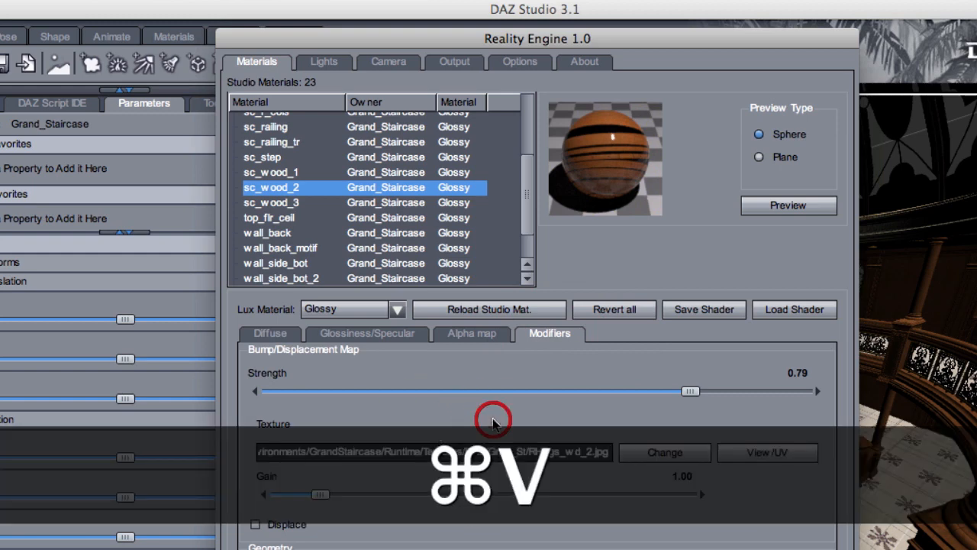
click(488, 309)
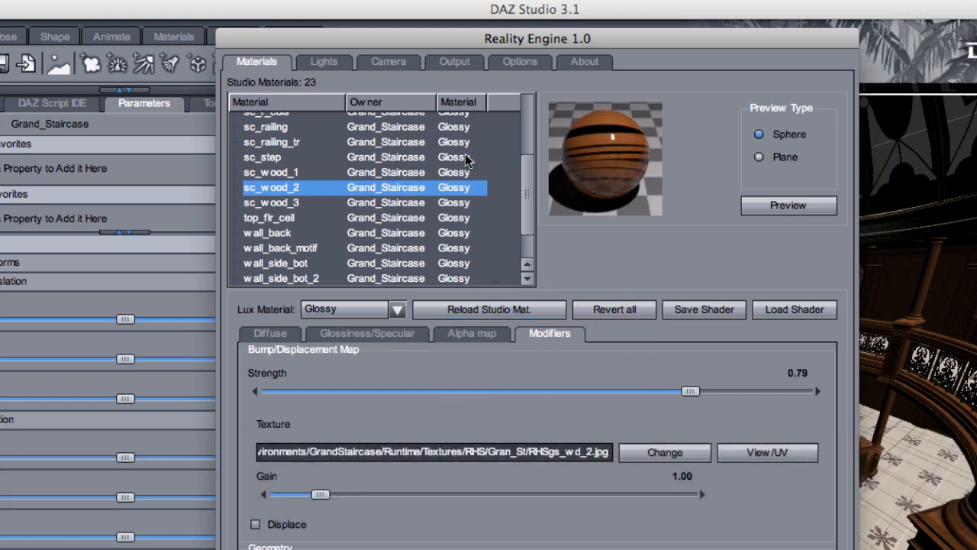
- Render the Grand Staircase frame with the updated wood materials
drag(389, 34, 347, 33)
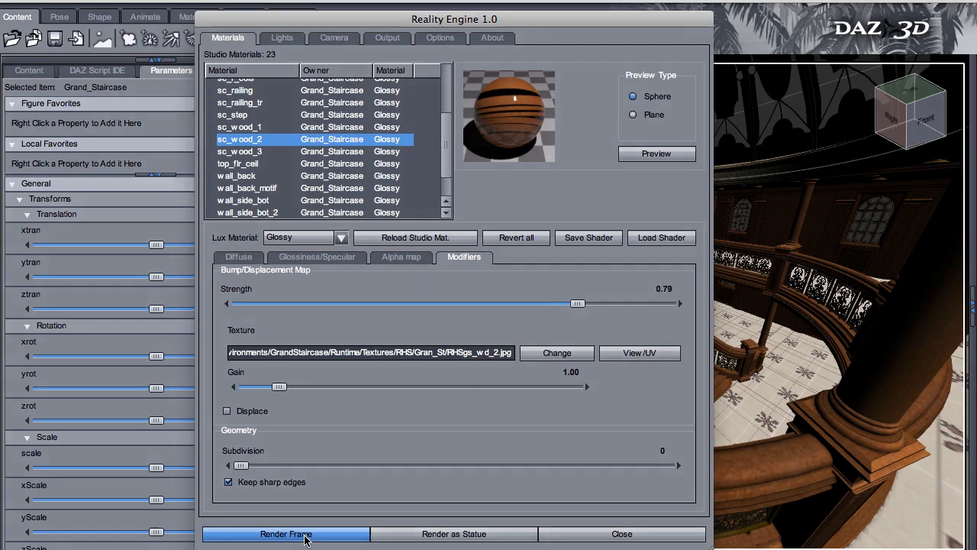
click(306, 534)
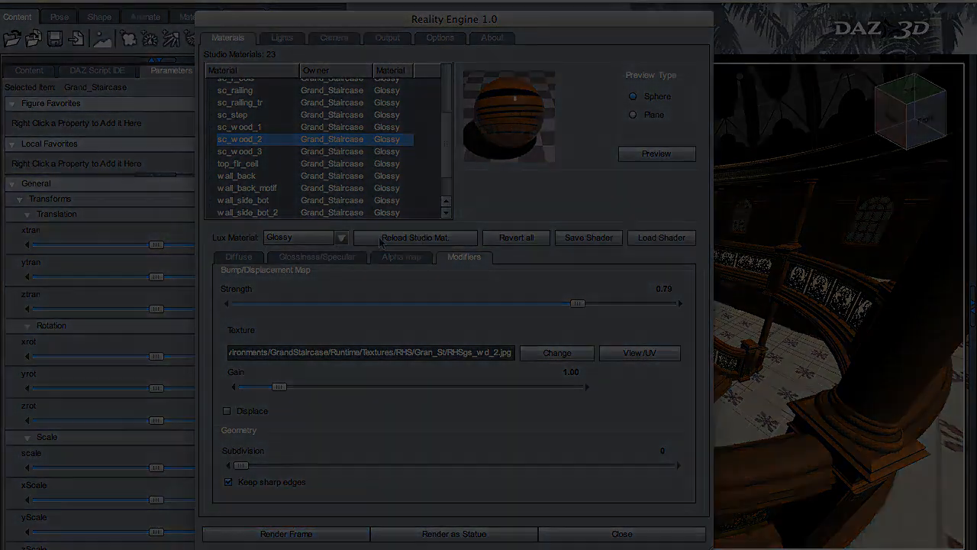